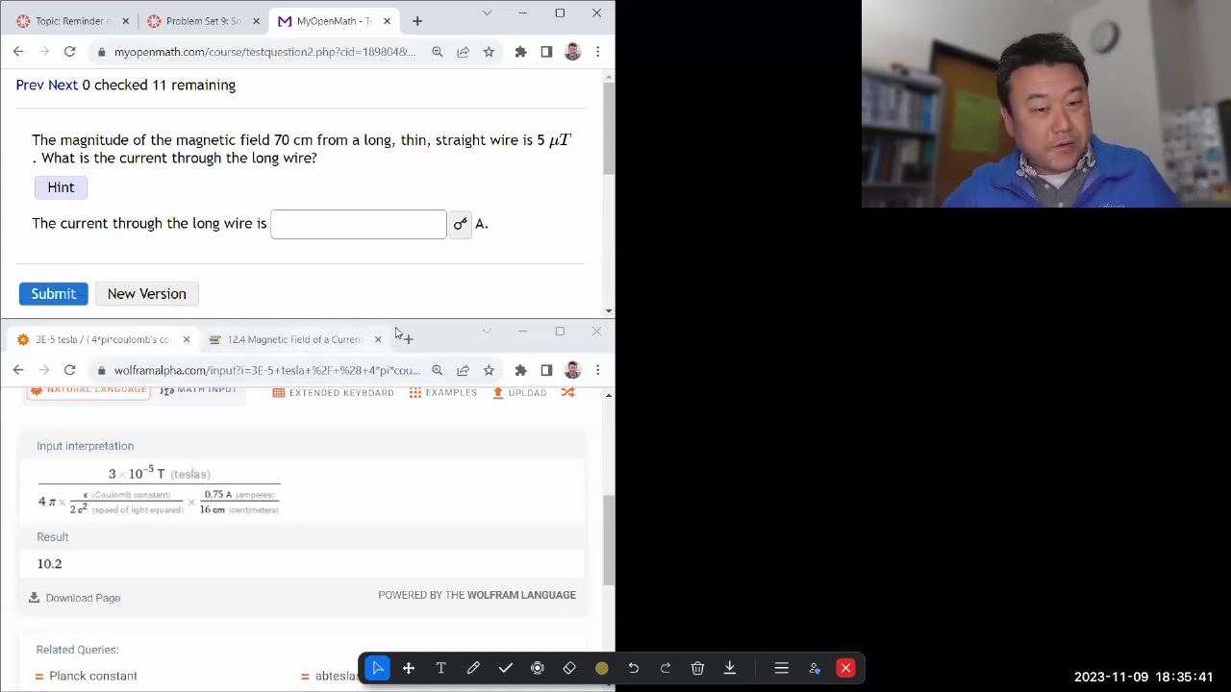
Scroll WolframAlpha back to its query box and highlight 'long' and 'straight' in the wire question.
scroll(320, 483, up, 5)
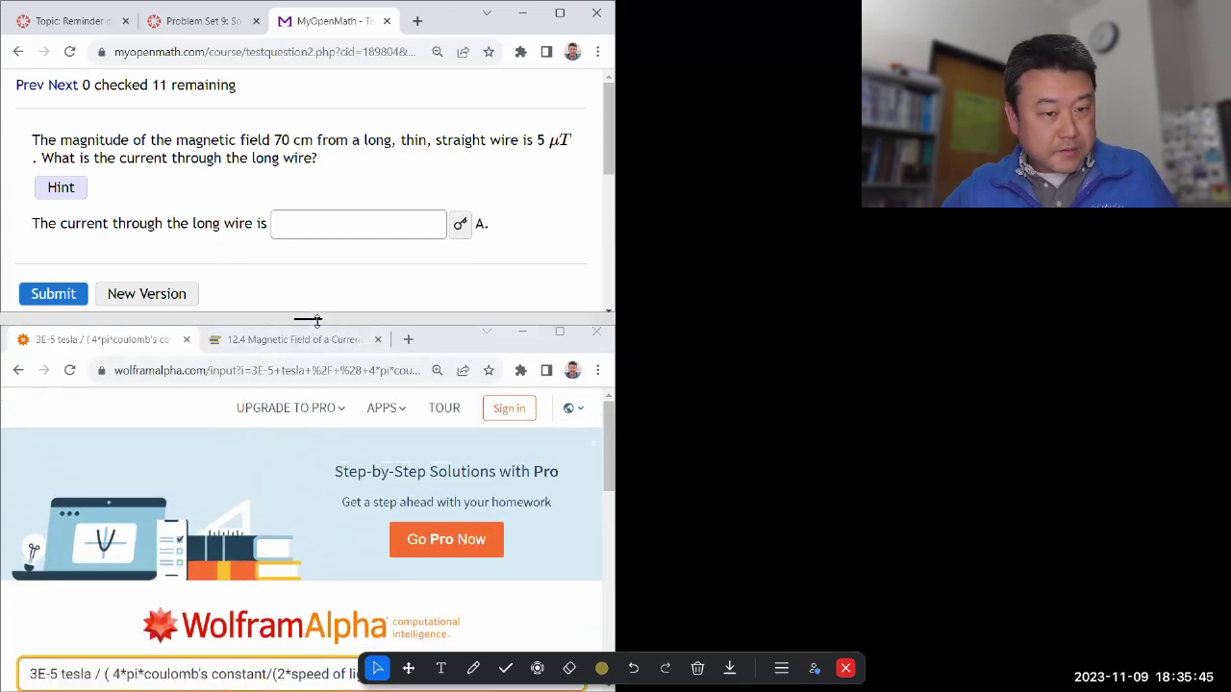
click(751, 317)
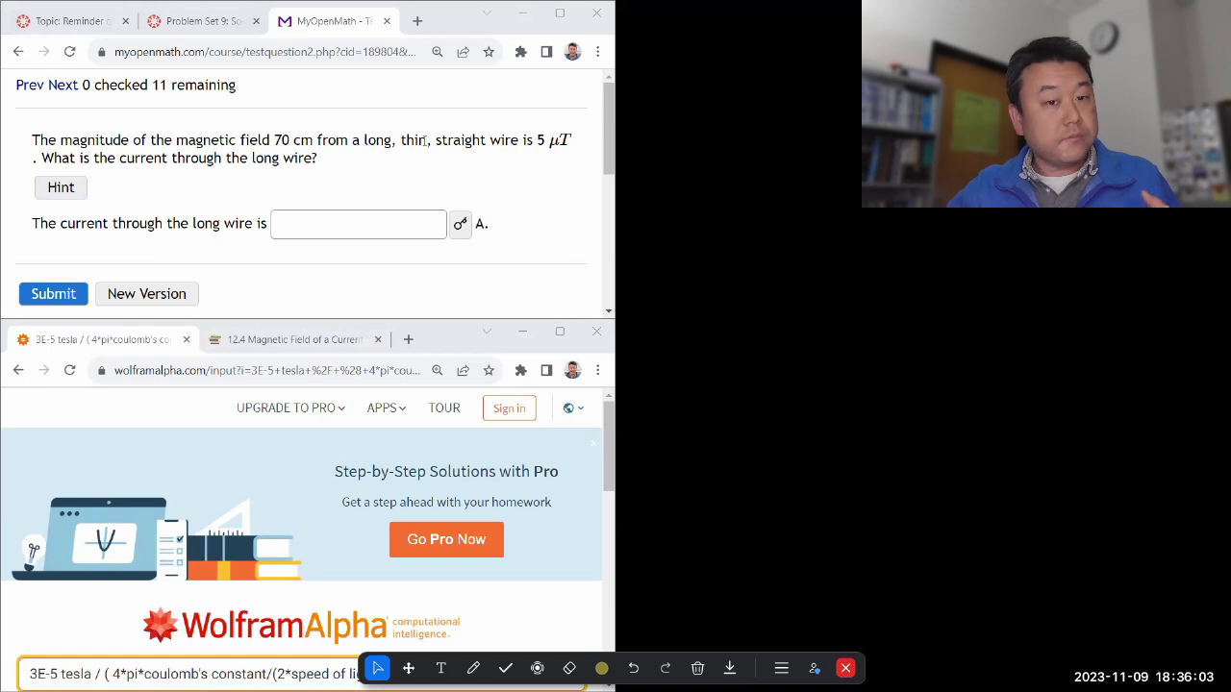
double_click(378, 140)
double_click(462, 140)
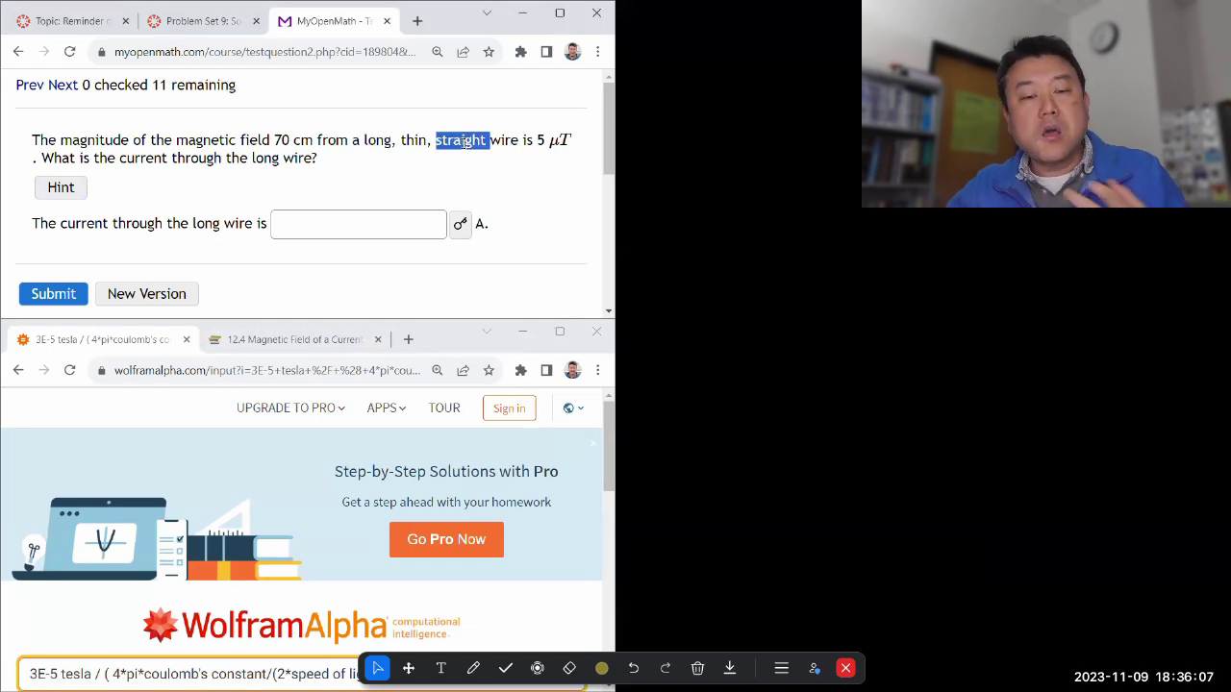
Draw a long white vertical wire with a current arrow labelled I.
click(476, 667)
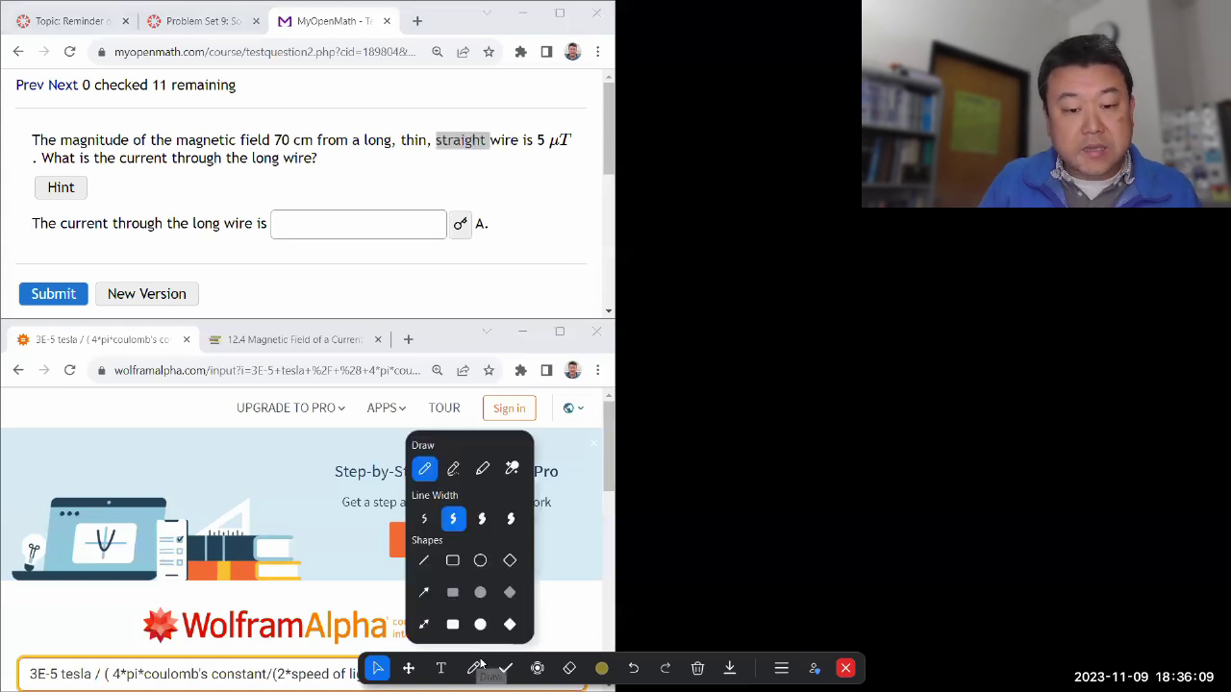
click(601, 668)
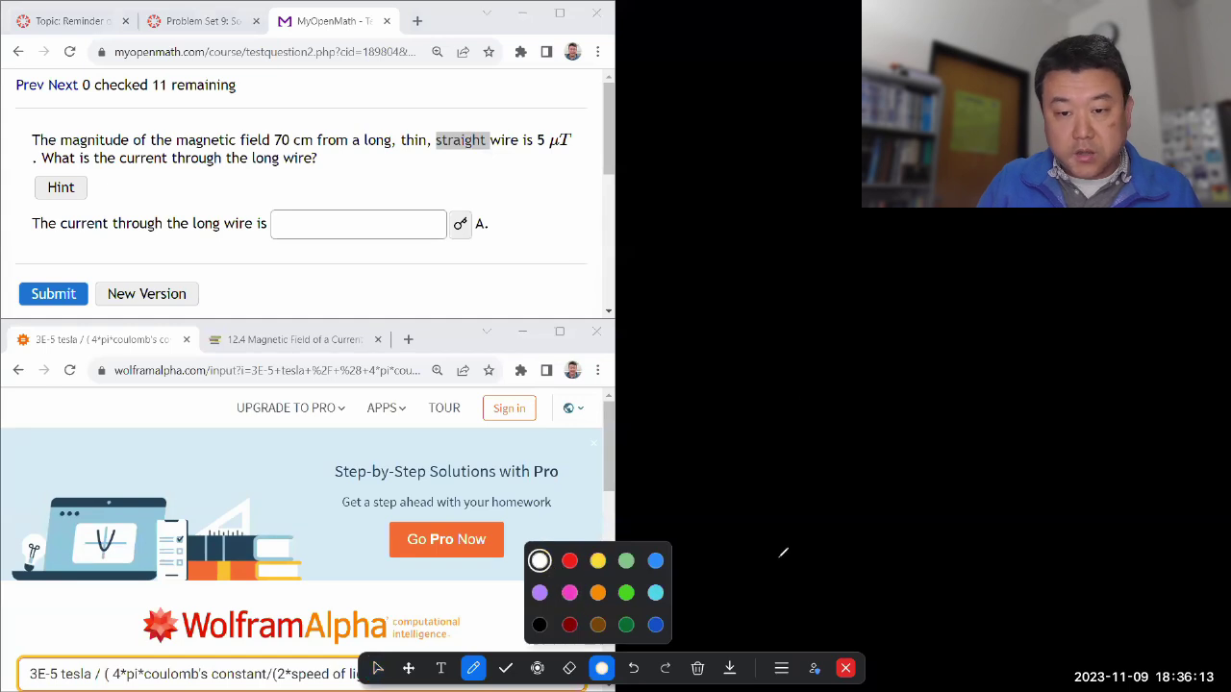
drag(761, 564, 741, 81)
drag(739, 135, 773, 124)
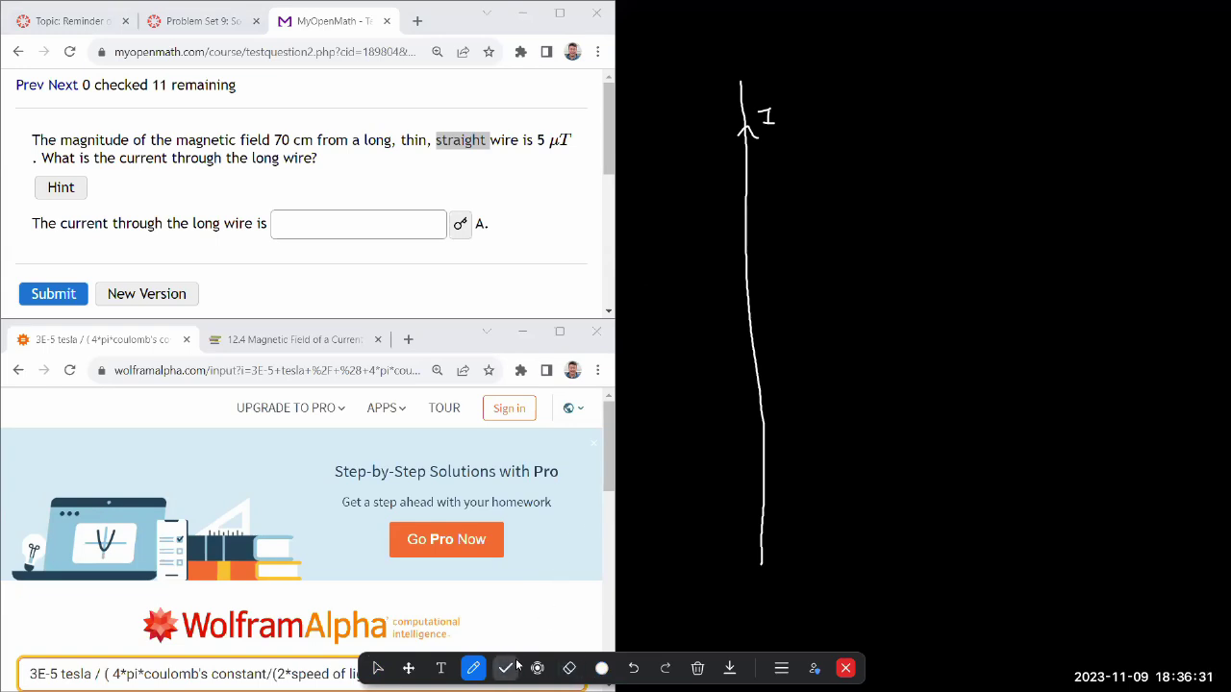
In cyan, draw a loop around the wire and a double-headed arrow beside it.
click(601, 668)
click(655, 592)
drag(759, 112, 748, 123)
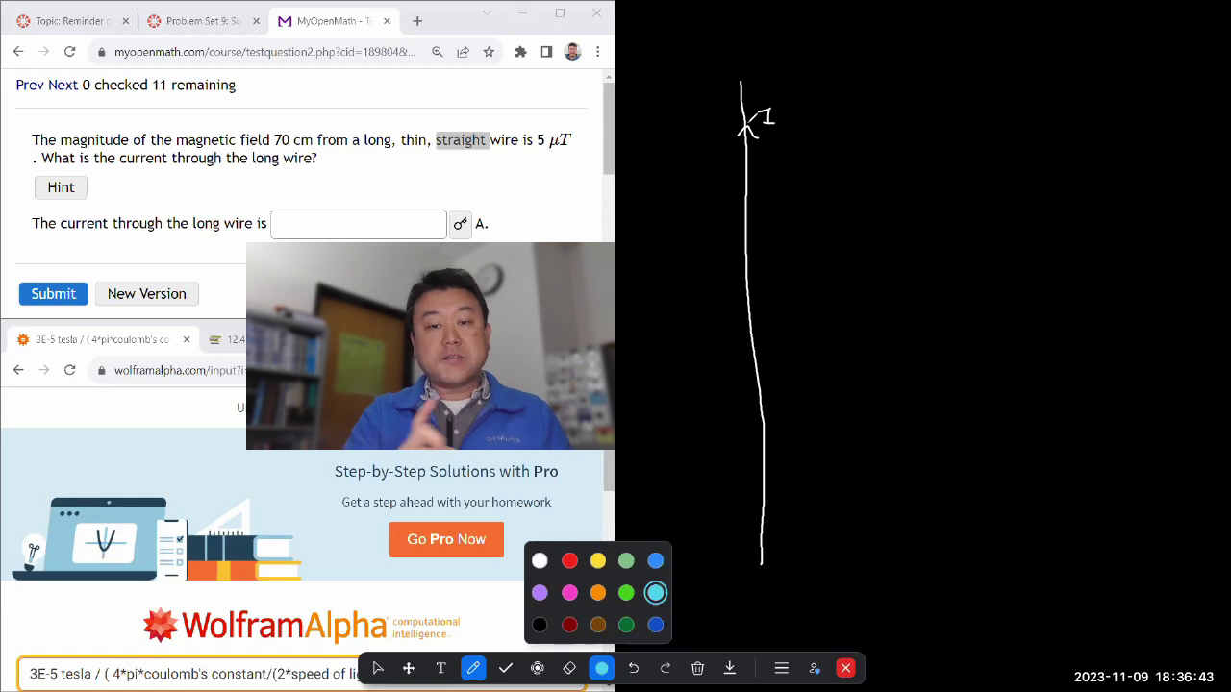
mouse_move(721, 79)
mouse_down()
mouse_move(728, 71)
mouse_move(768, 123)
mouse_move(786, 96)
mouse_up()
click(655, 592)
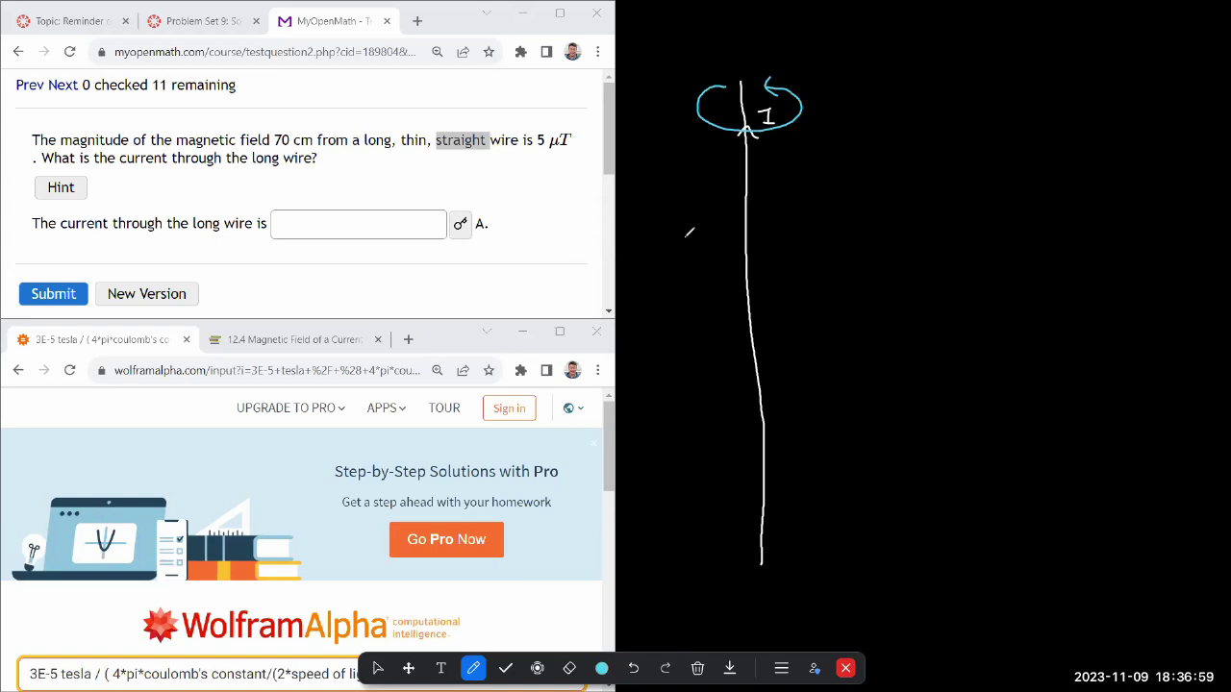
mouse_move(654, 117)
mouse_down()
mouse_move(671, 116)
mouse_move(661, 196)
mouse_move(667, 187)
mouse_up()
In yellow, write ∮B·dl = μ₀ I_encl beside the sketch.
click(602, 668)
click(597, 561)
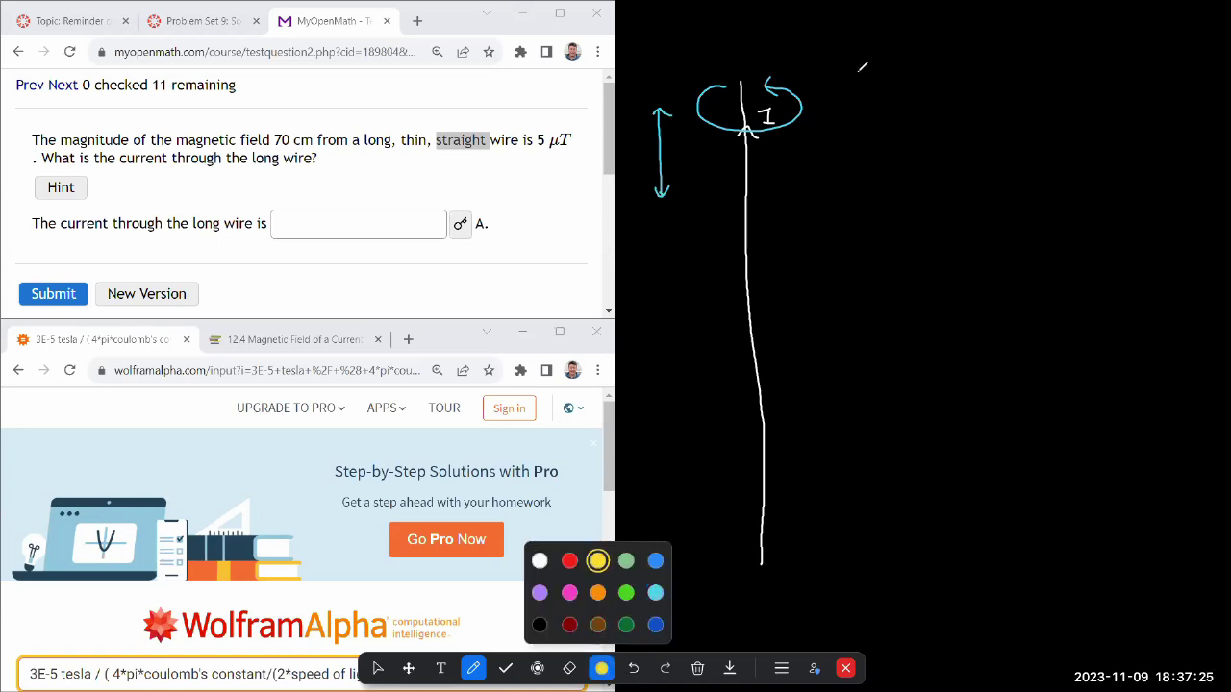
drag(865, 66, 846, 152)
mouse_move(856, 106)
mouse_down()
mouse_move(852, 123)
mouse_move(858, 107)
mouse_up()
mouse_move(873, 96)
mouse_down()
mouse_move(874, 127)
mouse_move(884, 95)
mouse_move(906, 125)
mouse_up()
click(896, 120)
drag(913, 102, 913, 130)
mouse_move(942, 105)
mouse_down()
mouse_move(929, 132)
mouse_move(929, 97)
mouse_up()
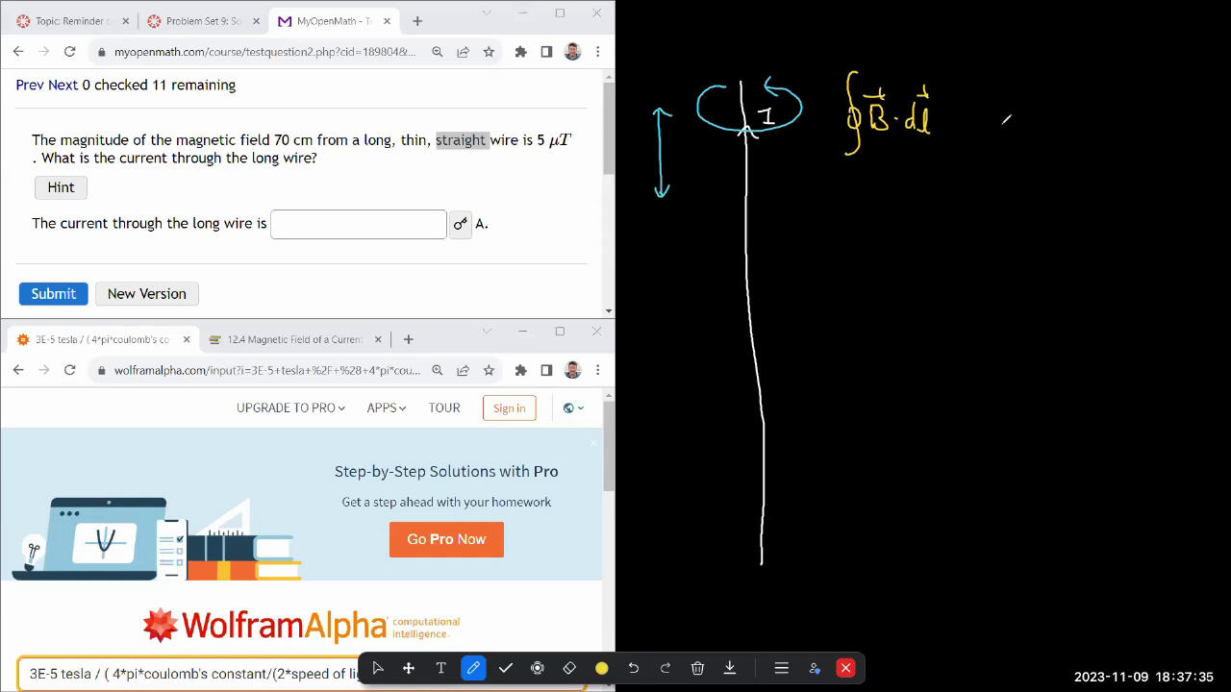
drag(940, 114, 956, 123)
mouse_move(962, 108)
mouse_down()
mouse_move(963, 139)
mouse_move(1014, 92)
mouse_move(1006, 117)
mouse_move(1037, 127)
mouse_move(1048, 98)
mouse_up()
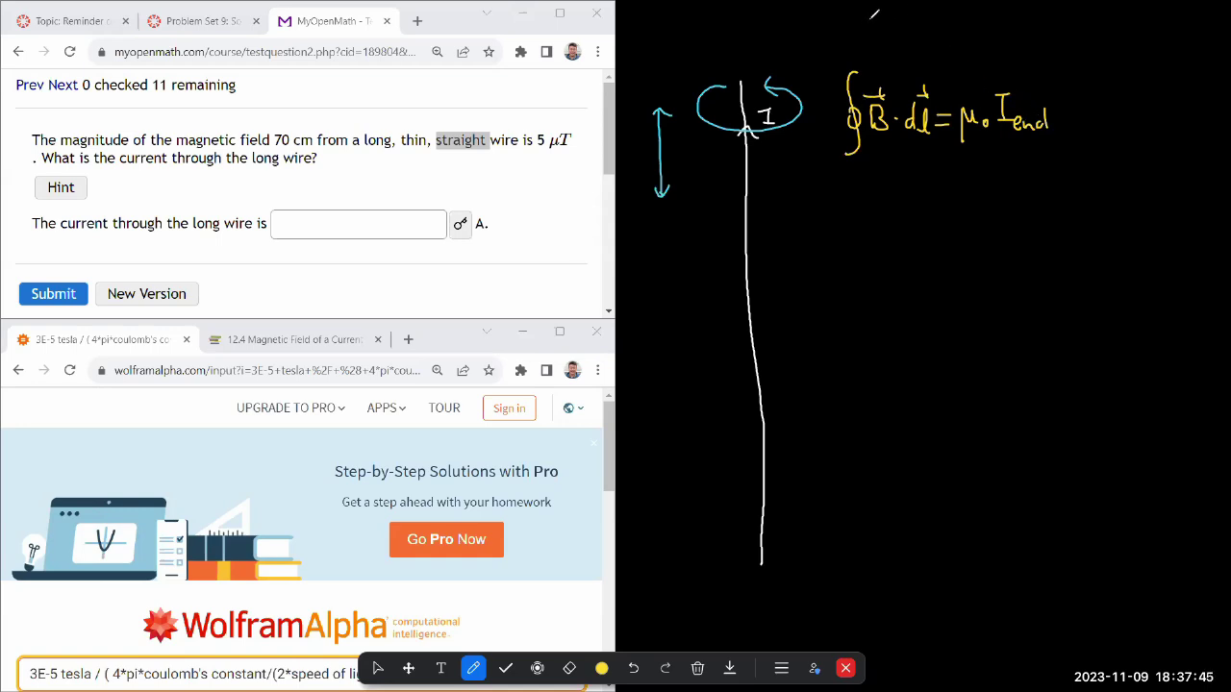
Note μ₀ = 4πkₑ/c² above the equation.
mouse_move(864, 27)
mouse_down()
mouse_move(866, 46)
mouse_move(876, 32)
mouse_up()
mouse_move(880, 35)
mouse_down()
mouse_move(938, 26)
mouse_move(930, 34)
mouse_up()
drag(943, 21, 952, 34)
mouse_move(955, 30)
mouse_down()
mouse_move(942, 59)
mouse_move(957, 52)
mouse_up()
Extend the equation with = 4πkₑ/c²·I_encl and emphasise the first equals sign.
drag(1050, 114, 1058, 112)
drag(1051, 118, 1092, 107)
drag(1084, 109, 1094, 119)
mouse_move(1102, 107)
mouse_down()
mouse_move(1116, 124)
mouse_move(1088, 155)
mouse_move(1149, 100)
mouse_move(1143, 128)
mouse_move(1183, 132)
mouse_up()
drag(1188, 119, 1185, 134)
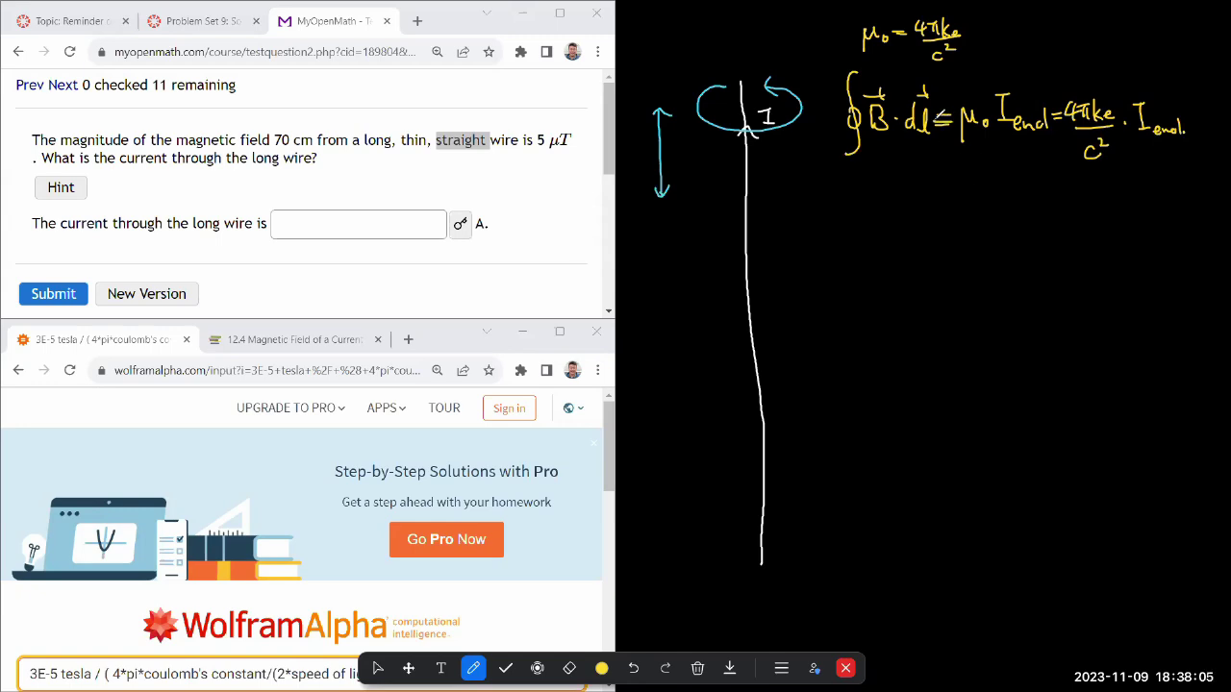
mouse_move(934, 129)
mouse_down()
mouse_move(952, 129)
mouse_move(935, 123)
mouse_move(950, 108)
mouse_up()
Draw a white double underline beneath the B in ∮B·dl.
click(601, 667)
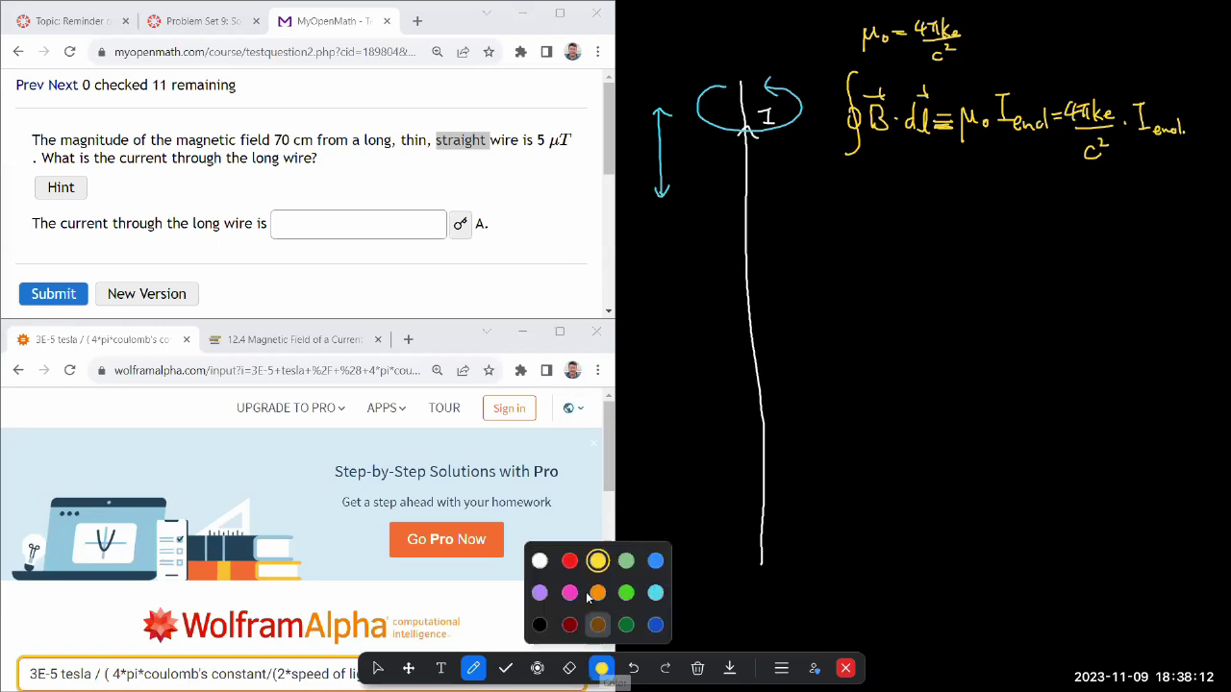
click(540, 560)
drag(870, 140, 890, 140)
drag(870, 144, 890, 144)
drag(921, 134, 910, 142)
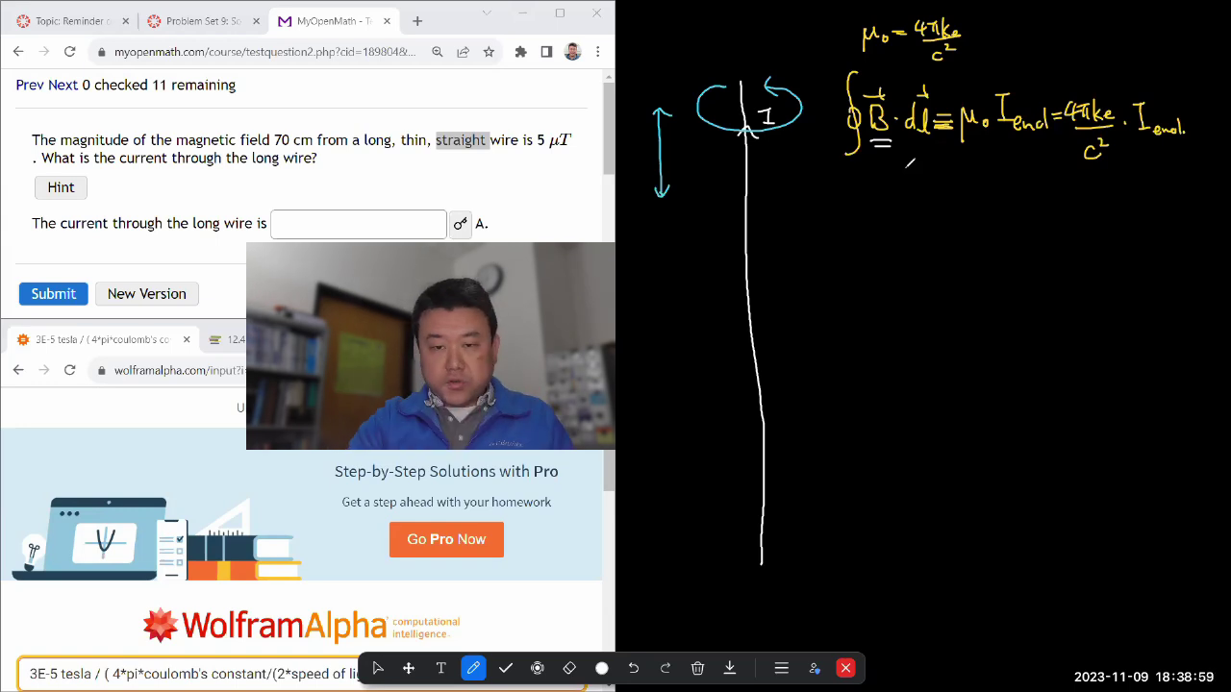
In yellow, mark ⊗ right and ⊙ left of the wire and draw the arrowed field loop through them.
click(602, 667)
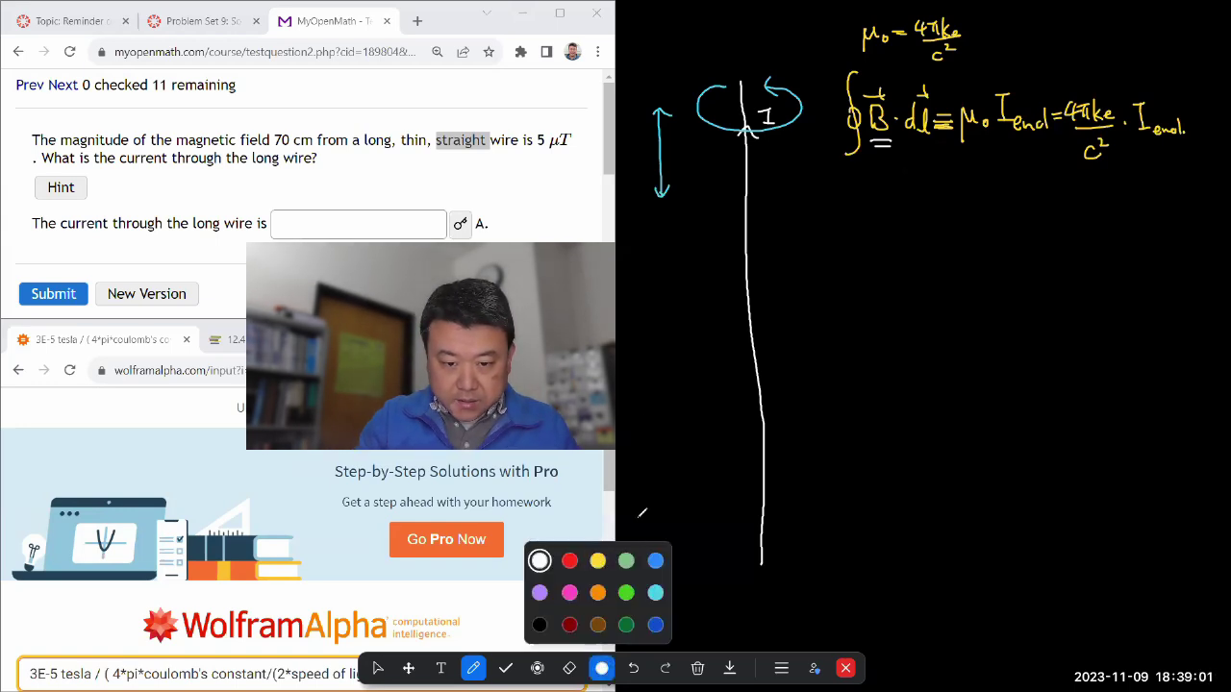
click(597, 561)
drag(816, 272, 819, 287)
drag(818, 274, 809, 286)
drag(832, 288, 838, 281)
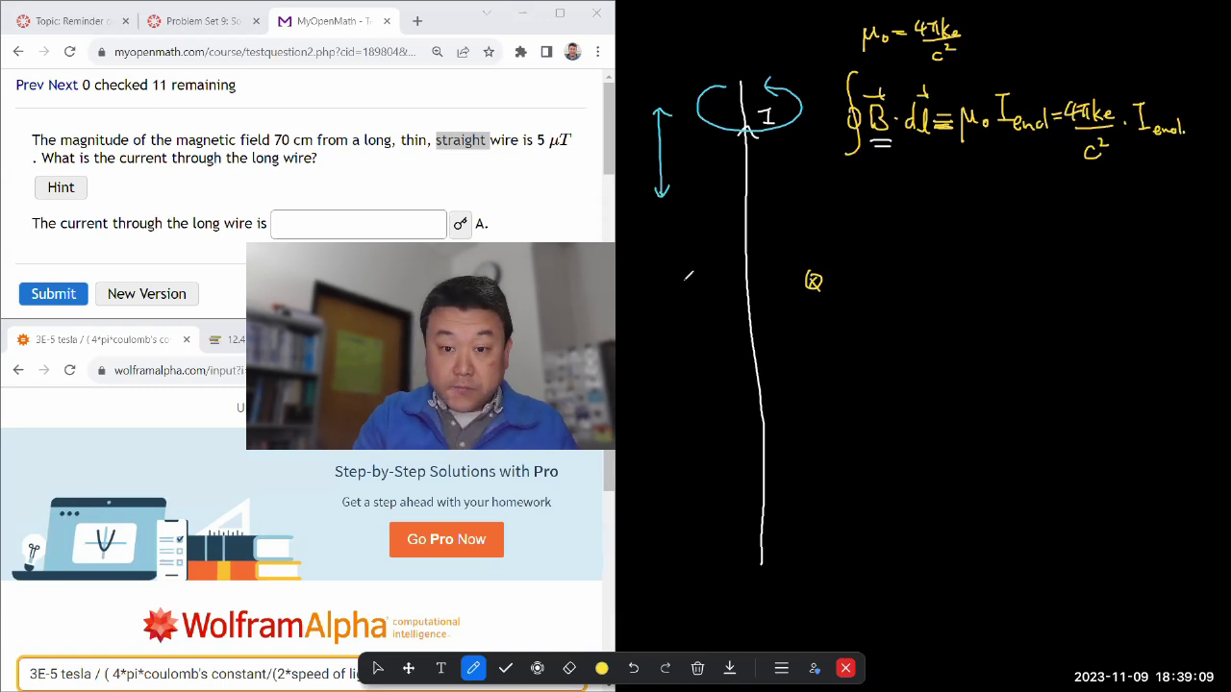
drag(671, 277, 677, 278)
click(675, 285)
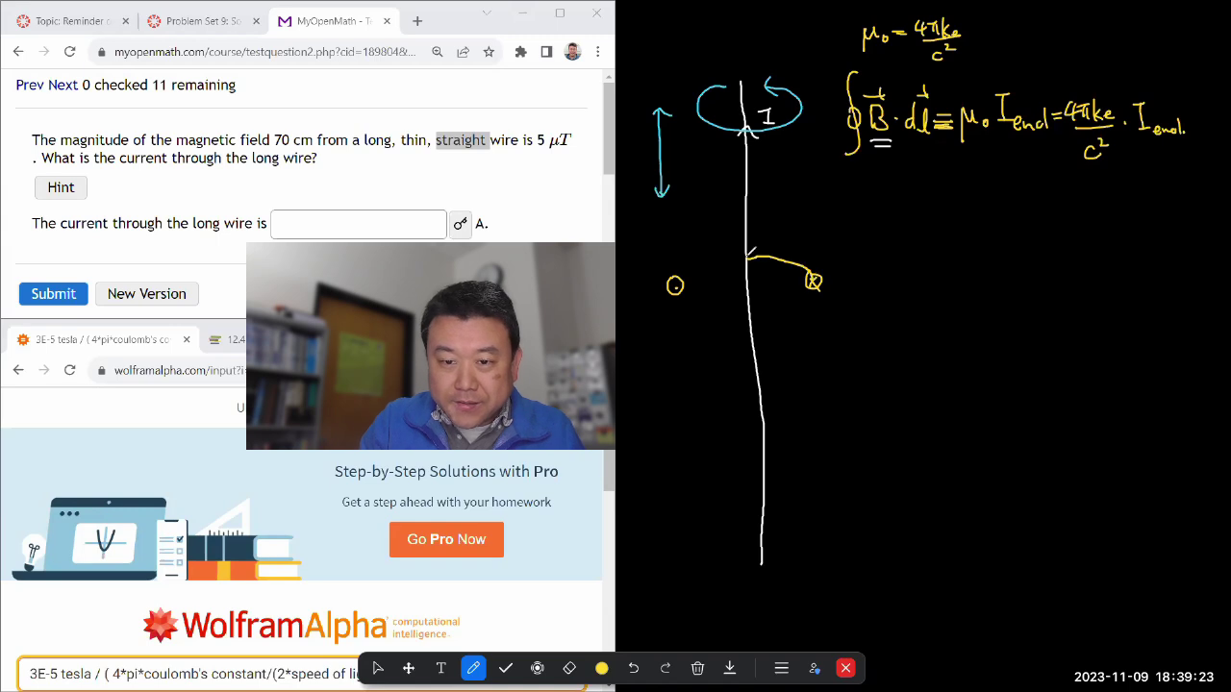
mouse_move(746, 258)
mouse_down()
mouse_move(675, 283)
mouse_move(677, 294)
mouse_move(750, 315)
mouse_move(820, 289)
mouse_move(813, 275)
mouse_up()
drag(727, 308, 727, 326)
drag(767, 254, 766, 265)
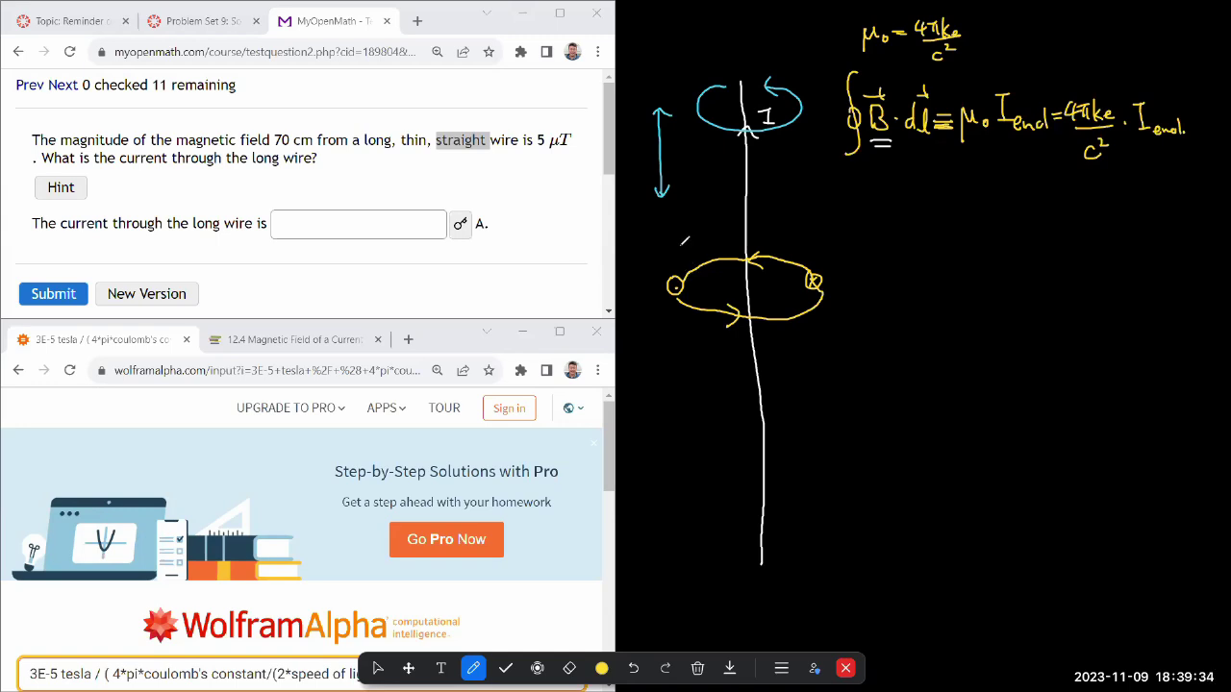
Copy the yellow field loop, paste two duplicates, and move a copy onto the wire.
click(409, 668)
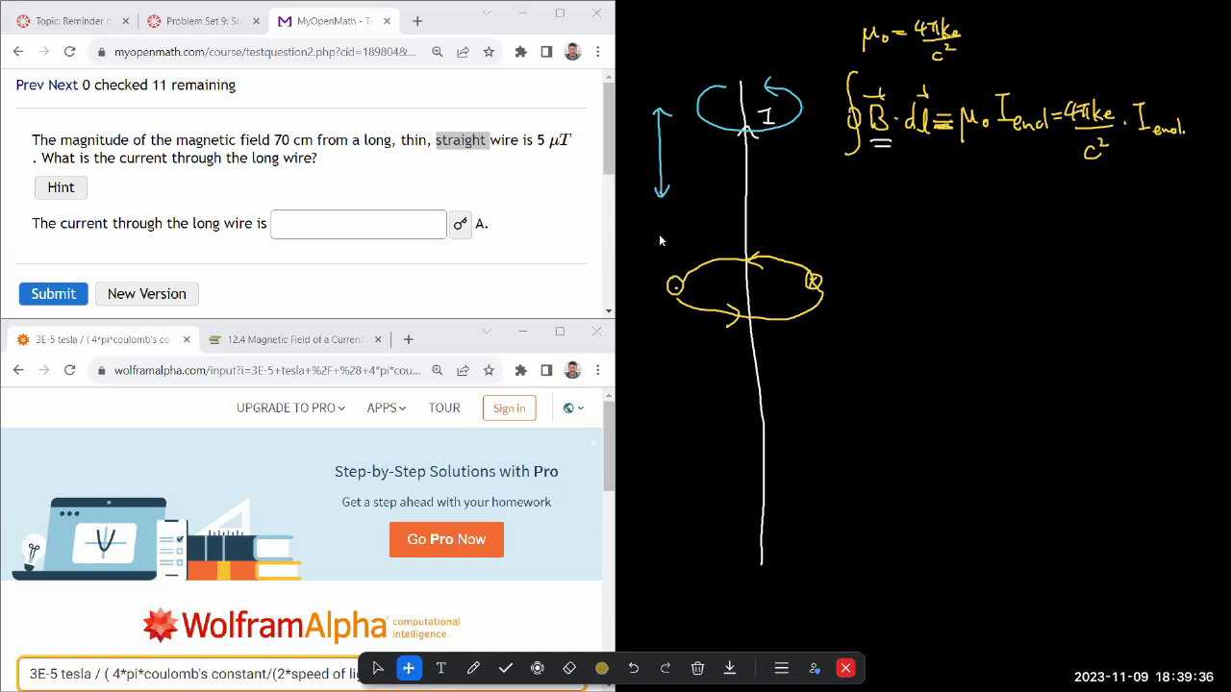
drag(659, 235, 867, 346)
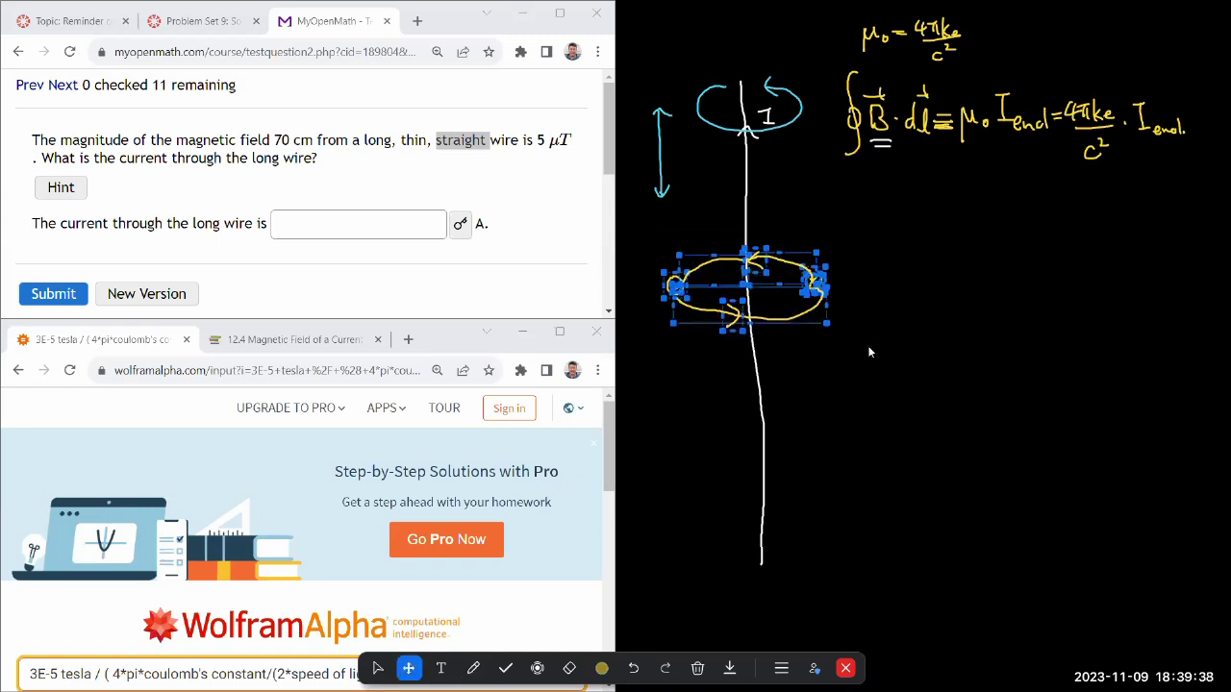
key(ctrl+c)
key(ctrl+v)
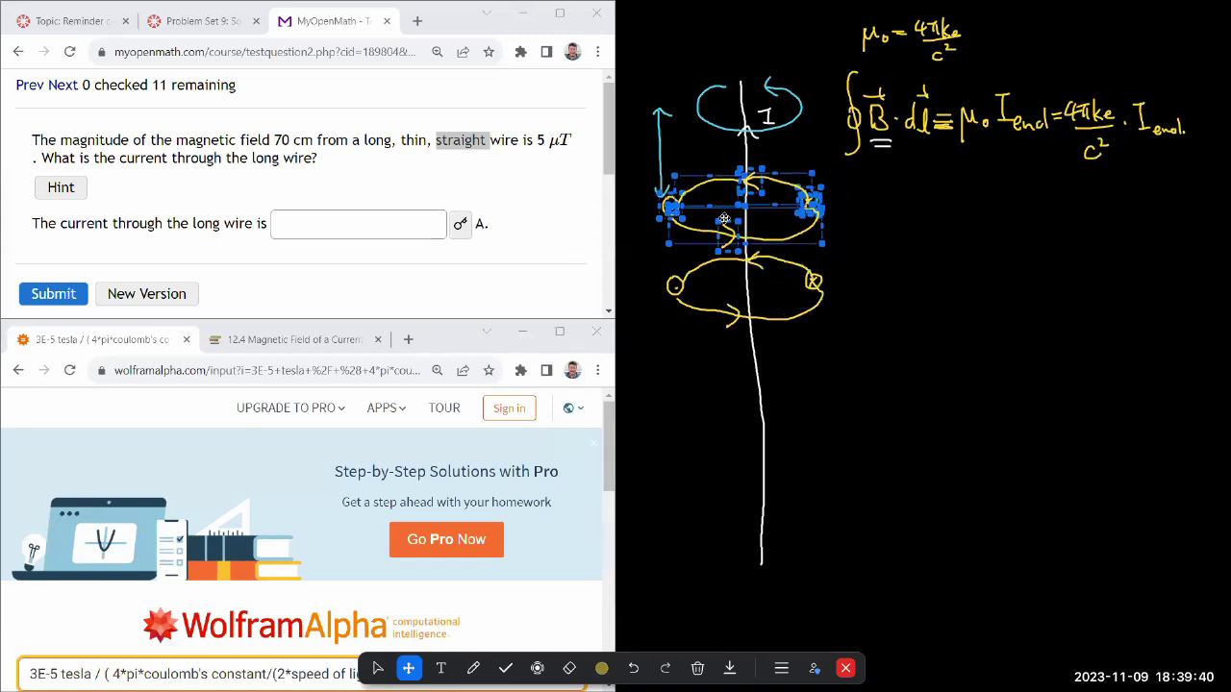
key(ctrl+v)
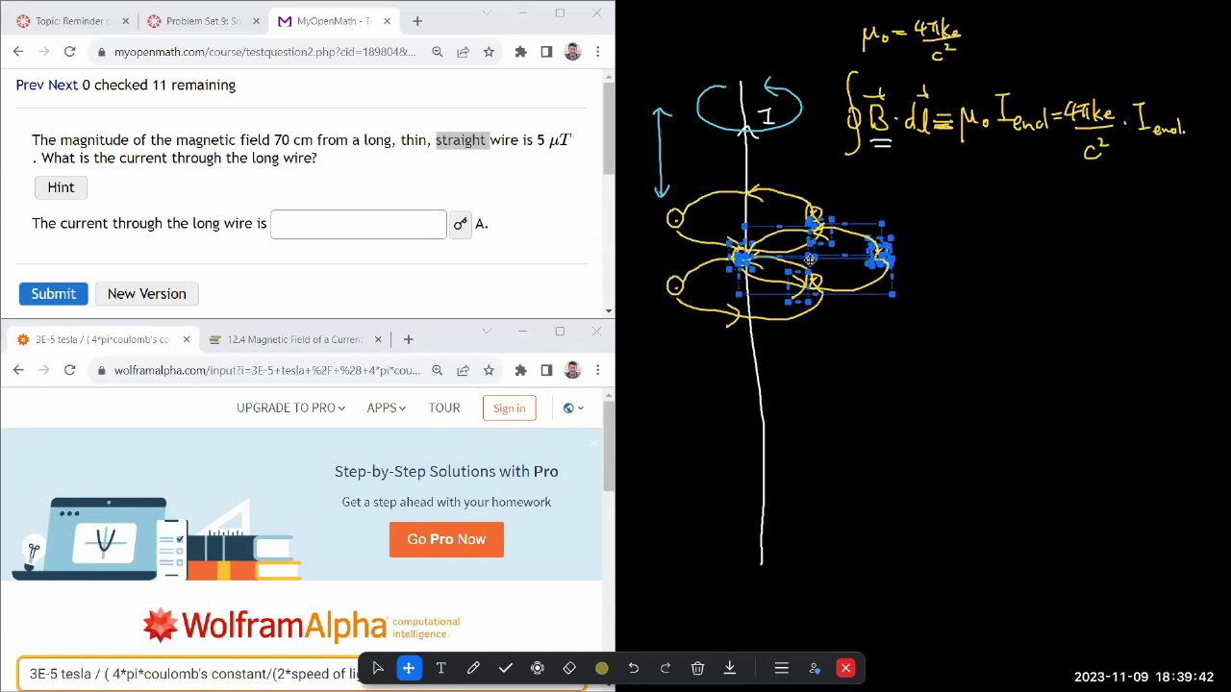
drag(790, 372, 750, 365)
click(915, 367)
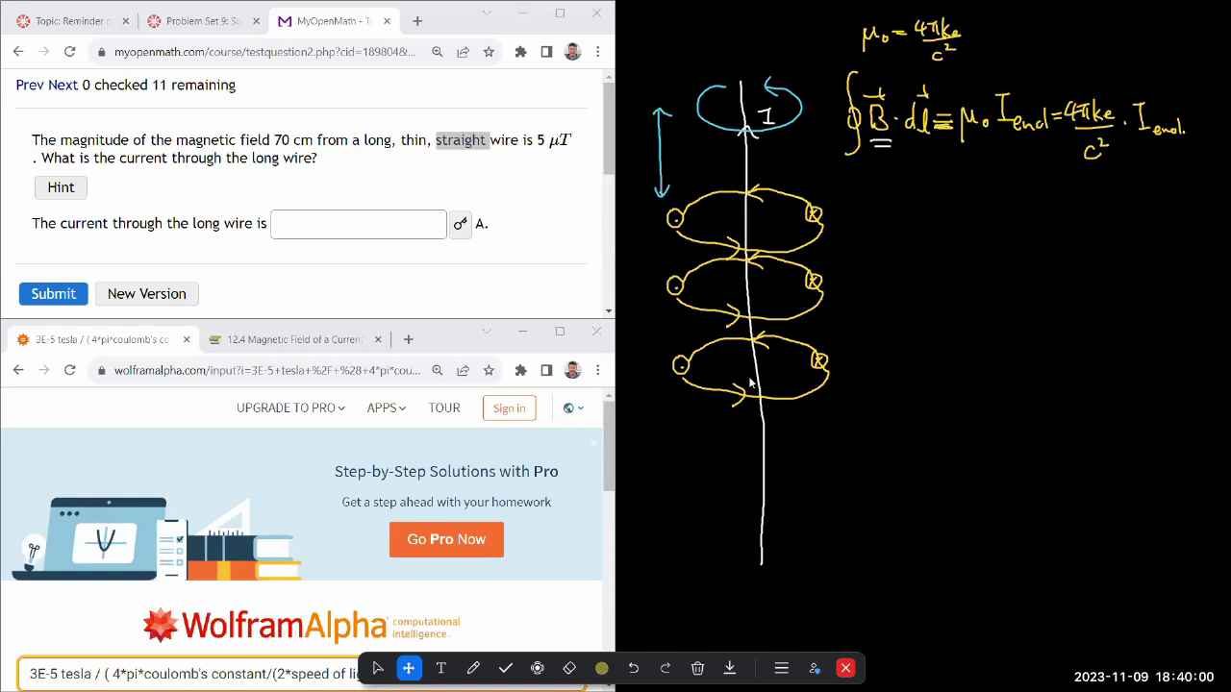
In green, draw the radius r from the wire and a dashed Amperian circle around it.
click(473, 667)
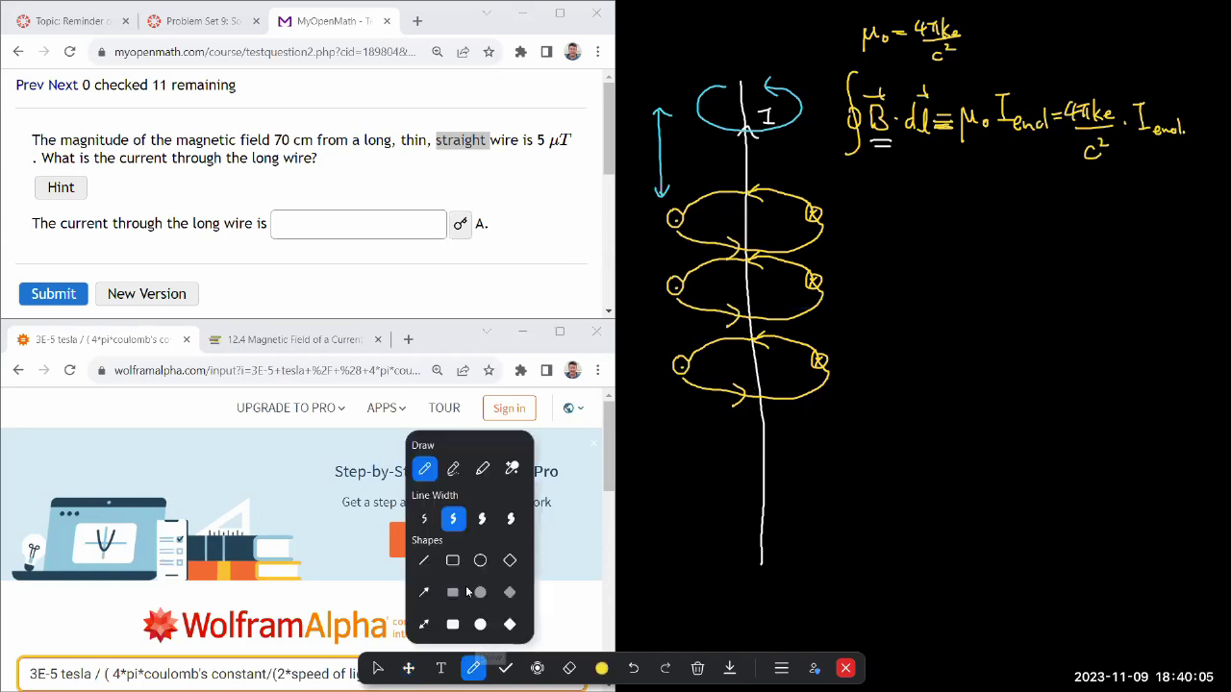
click(601, 668)
click(626, 592)
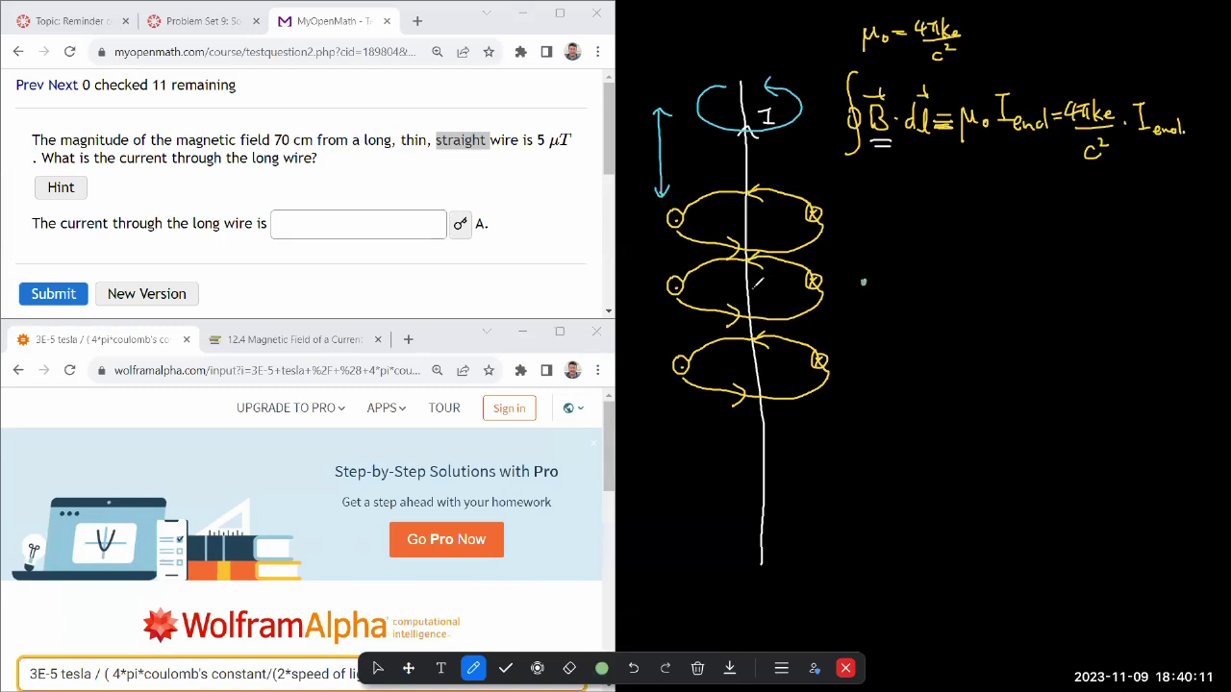
mouse_move(754, 289)
mouse_down()
mouse_move(864, 288)
mouse_move(817, 327)
mouse_move(827, 311)
mouse_up()
drag(685, 256, 667, 260)
drag(712, 333, 742, 333)
drag(800, 331, 873, 286)
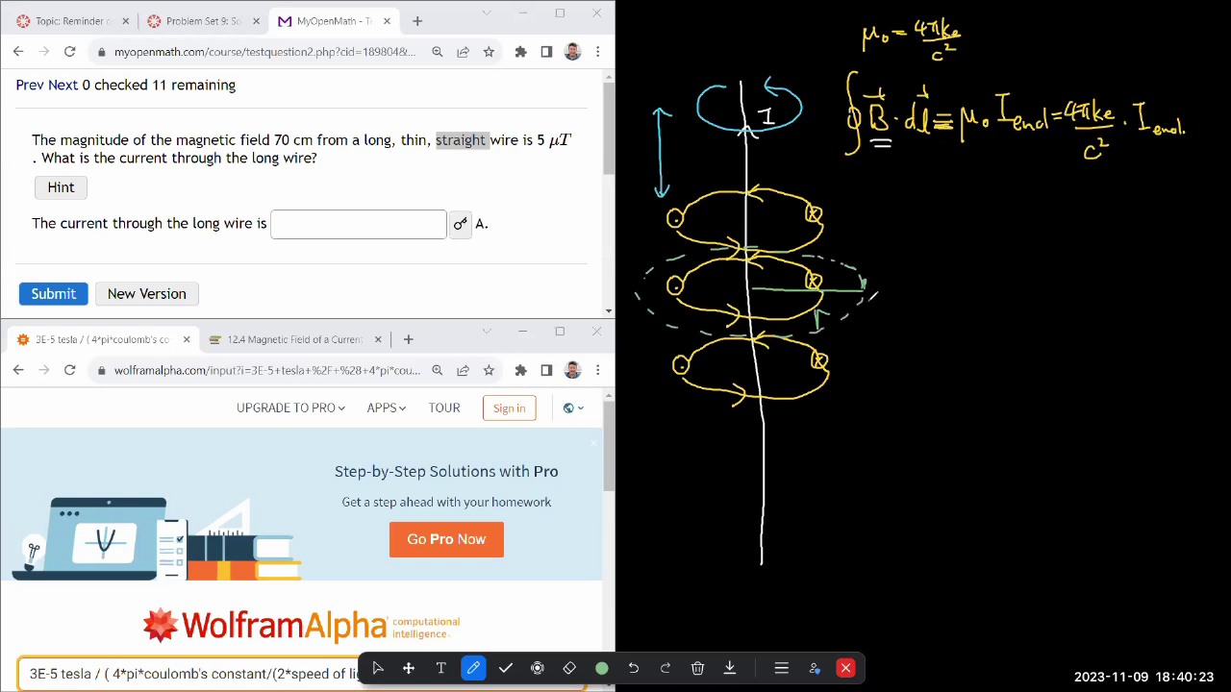
Write notes ① B·dl = B dl and ② B constant along circle, then bracket ∮B·dl in white.
mouse_move(859, 327)
mouse_down()
mouse_move(896, 334)
mouse_move(889, 322)
mouse_move(905, 316)
mouse_move(927, 344)
mouse_move(938, 339)
mouse_move(924, 326)
mouse_move(932, 339)
mouse_move(893, 324)
mouse_move(953, 349)
mouse_move(953, 322)
mouse_move(990, 341)
mouse_move(976, 342)
mouse_move(1016, 360)
mouse_up()
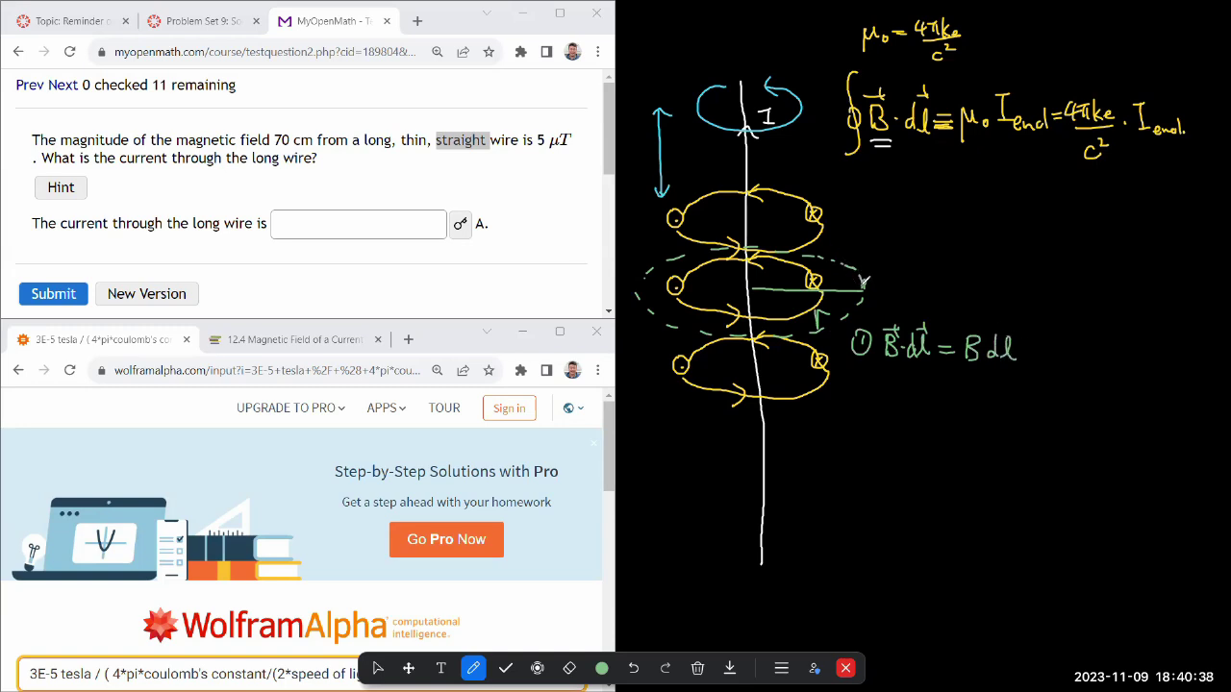
drag(862, 280, 846, 266)
mouse_move(859, 379)
mouse_down()
mouse_move(870, 394)
mouse_move(864, 371)
mouse_move(904, 398)
mouse_move(1018, 383)
mouse_move(1048, 396)
mouse_move(1120, 395)
mouse_up()
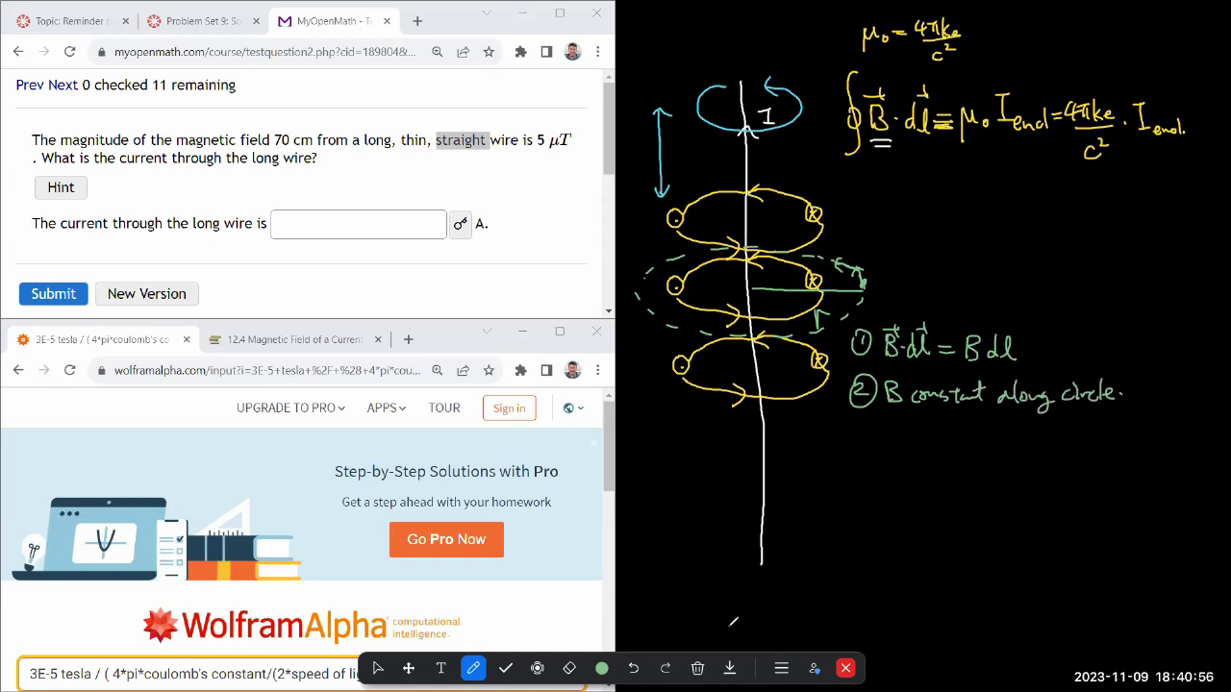
click(601, 667)
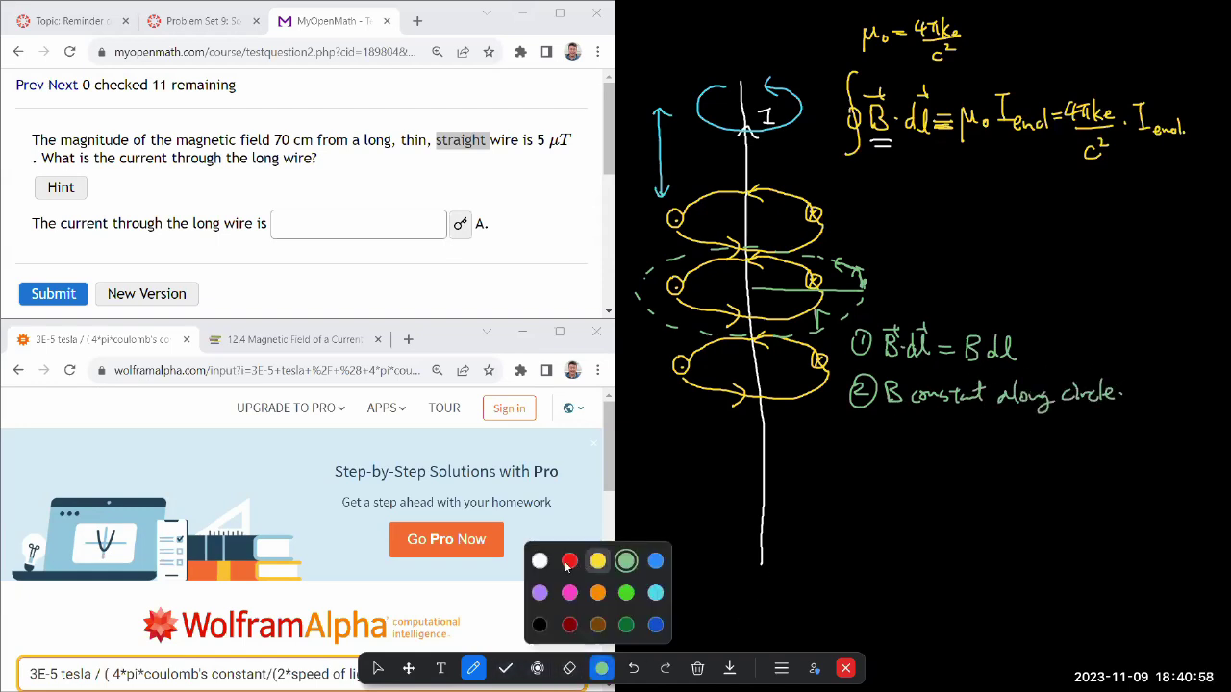
click(539, 561)
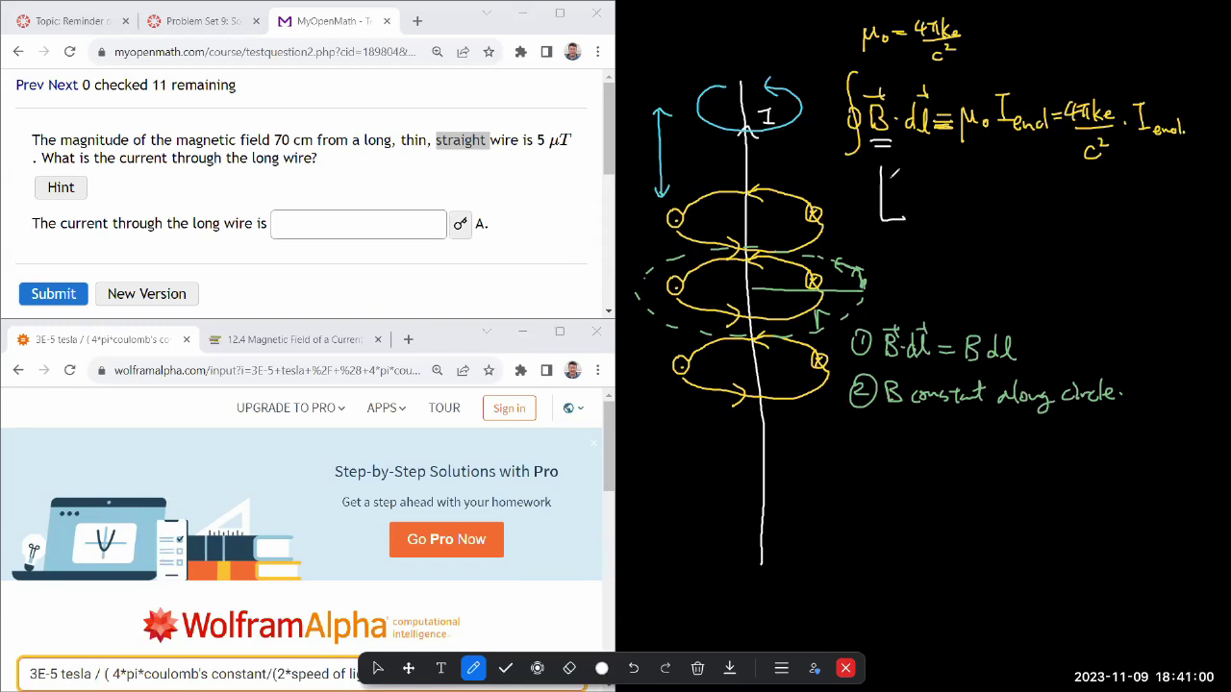
mouse_move(883, 170)
mouse_down()
mouse_move(883, 197)
mouse_move(904, 219)
mouse_up()
Write B∮dl under the Ampère equation, bracketing ∮dl with 2πr beneath it.
drag(918, 192, 919, 231)
drag(967, 188, 947, 248)
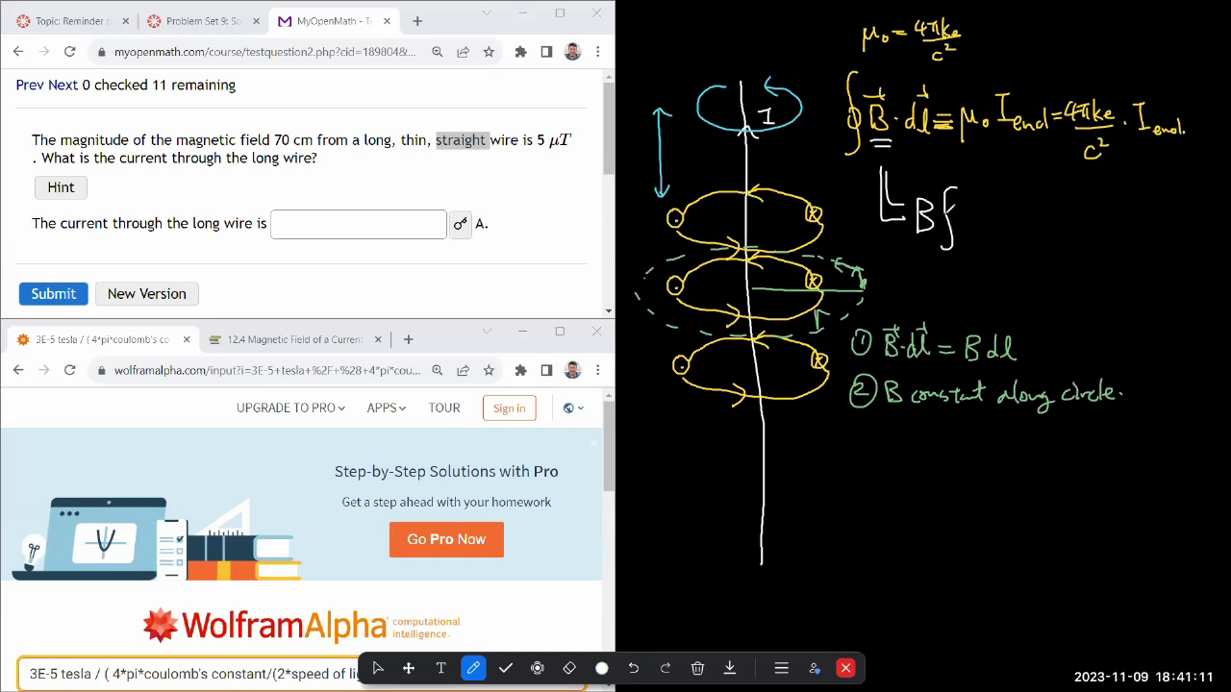
drag(950, 206, 949, 208)
mouse_move(971, 211)
mouse_down()
mouse_move(979, 204)
mouse_move(965, 227)
mouse_move(996, 229)
mouse_up()
drag(838, 164, 931, 162)
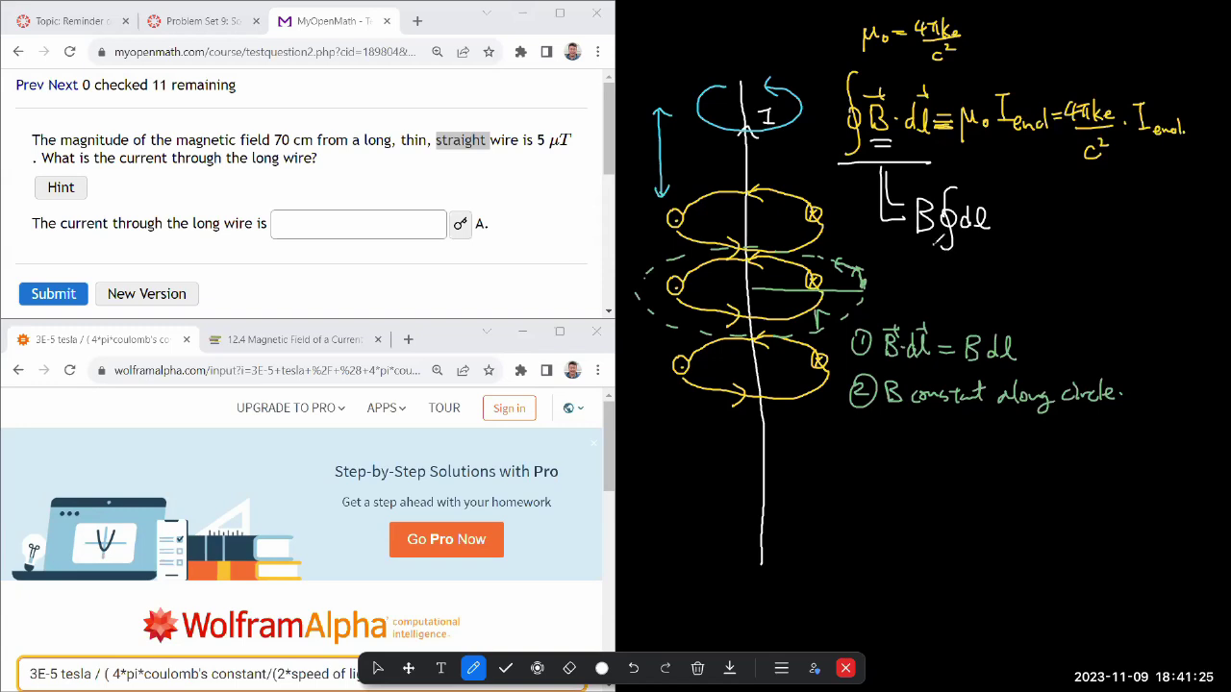
mouse_move(935, 245)
mouse_down()
mouse_move(994, 258)
mouse_move(998, 241)
mouse_up()
mouse_move(936, 278)
mouse_down()
mouse_move(952, 290)
mouse_move(975, 275)
mouse_move(959, 291)
mouse_up()
drag(970, 277, 973, 291)
drag(978, 280, 989, 281)
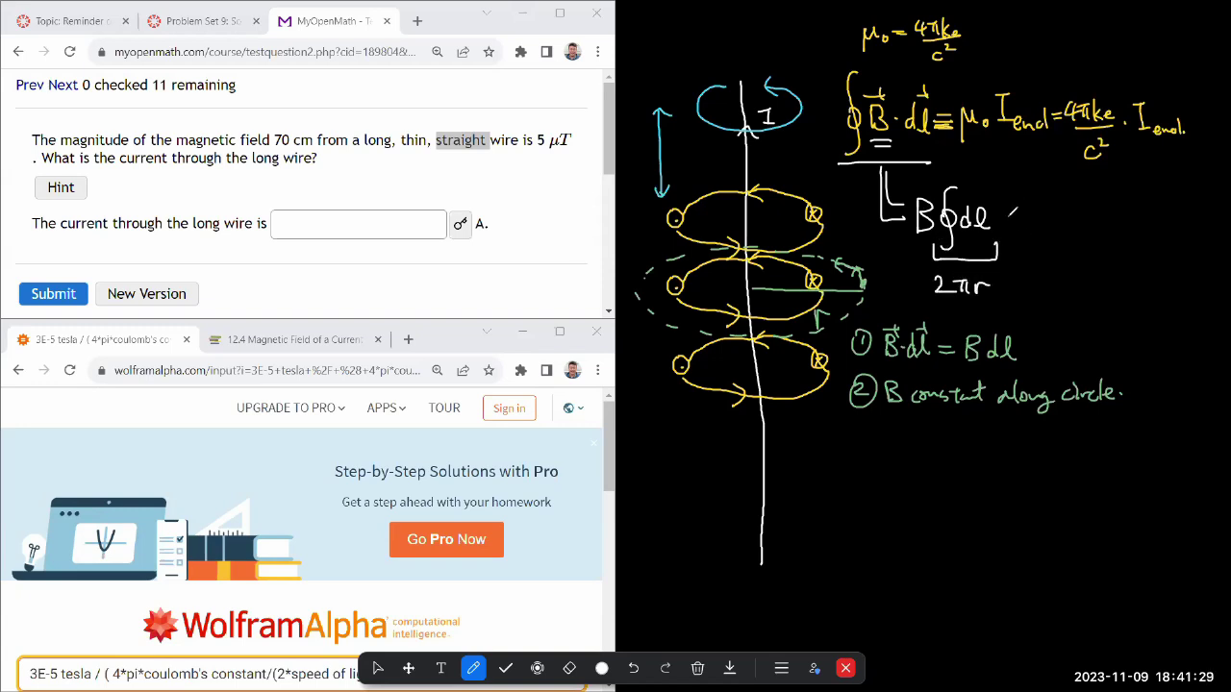
Complete the line with = 4πke/c²·I_encl, underlining the matching term above.
drag(1001, 214, 1017, 223)
drag(1078, 178, 1180, 176)
mouse_move(1036, 190)
mouse_down()
mouse_move(1041, 215)
mouse_move(1087, 215)
mouse_move(1054, 262)
mouse_up()
drag(1067, 241, 1075, 252)
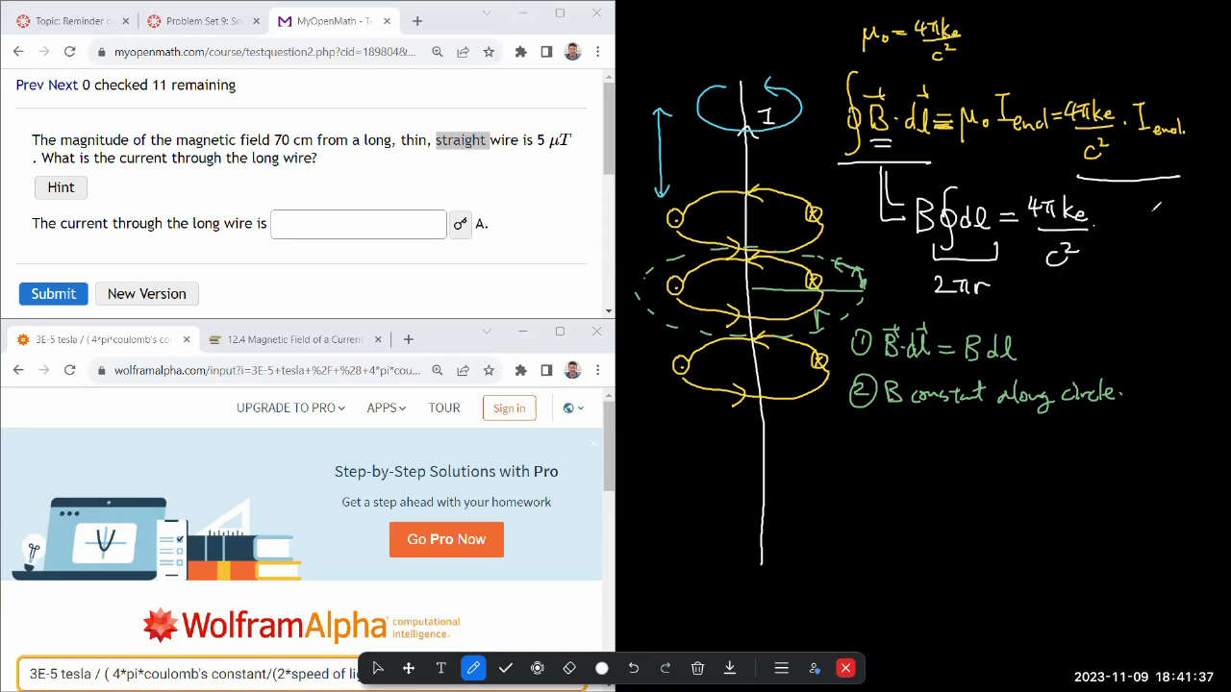
mouse_move(1113, 206)
mouse_down()
mouse_move(1124, 200)
mouse_move(1116, 235)
mouse_move(1152, 241)
mouse_up()
drag(1165, 214, 1167, 243)
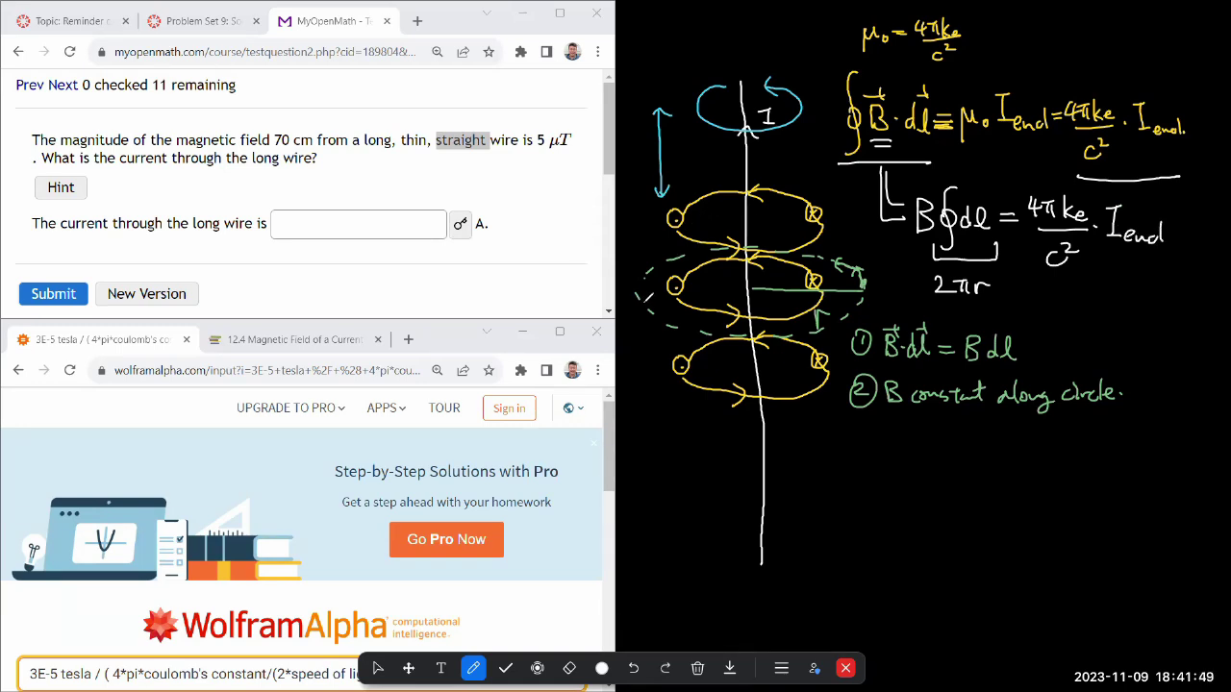
Hatch the dashed green circle as the enclosed area and erase 'encl' so the line ends in I.
mouse_move(643, 300)
mouse_down()
mouse_move(678, 295)
mouse_move(710, 266)
mouse_up()
drag(686, 331, 760, 254)
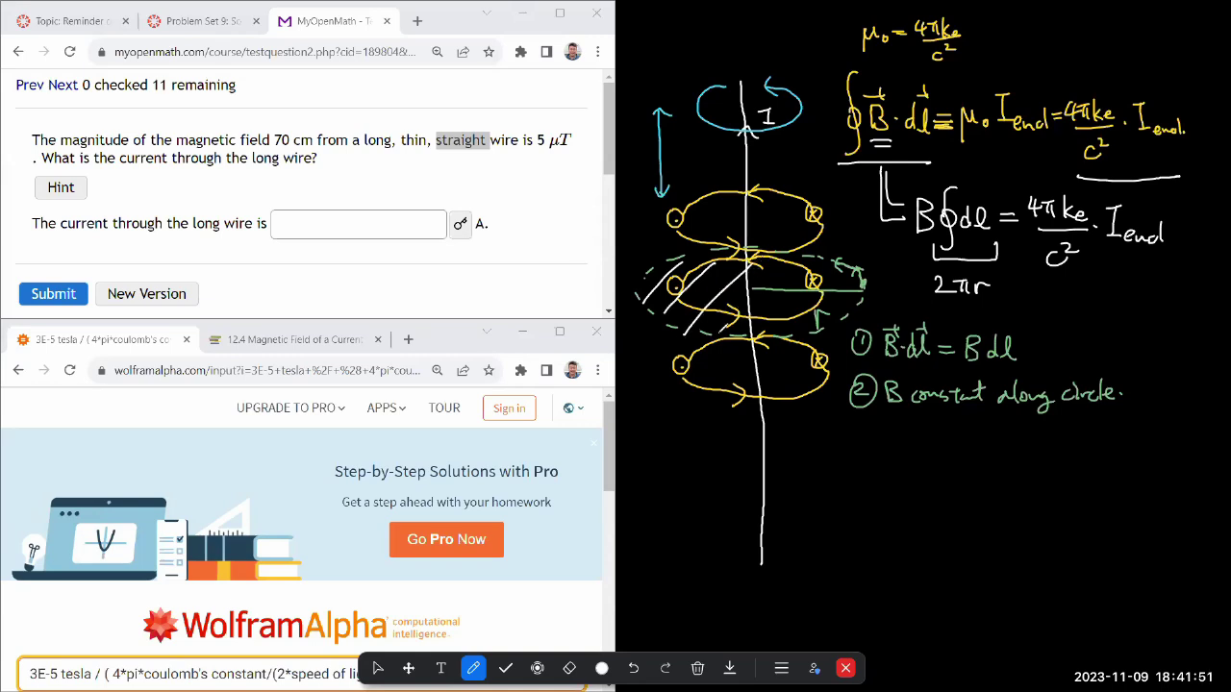
mouse_move(719, 333)
mouse_down()
mouse_move(798, 256)
mouse_move(798, 294)
mouse_up()
drag(781, 342, 843, 280)
drag(833, 323, 866, 289)
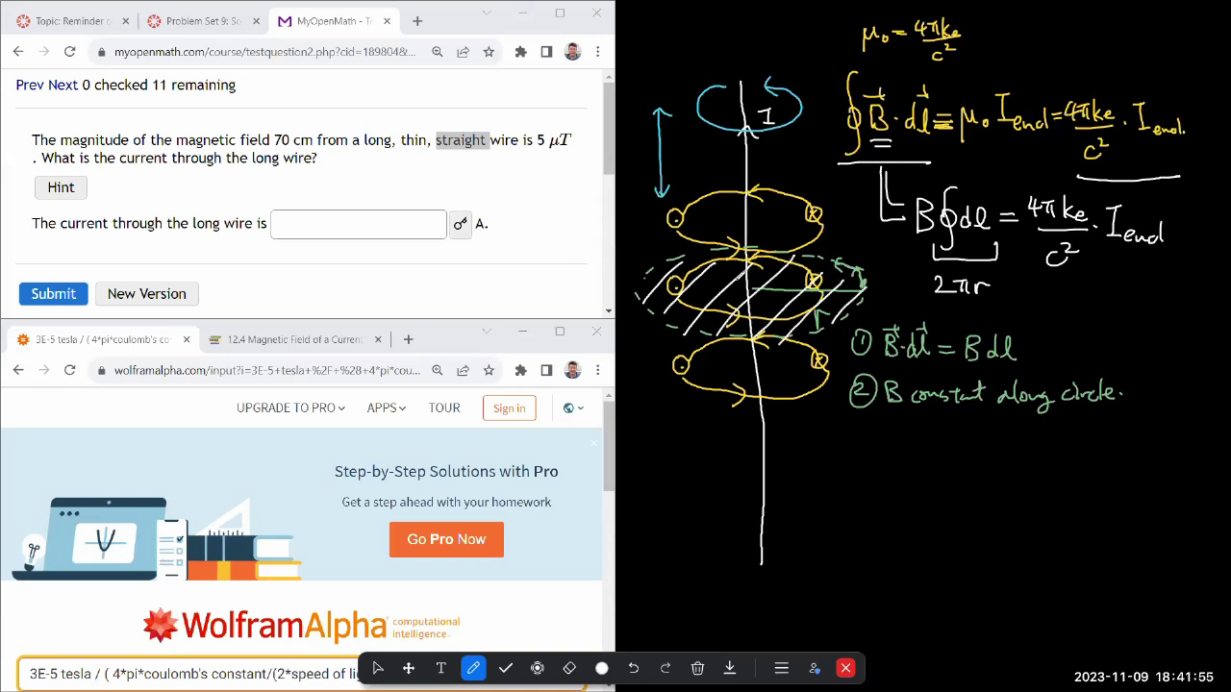
click(569, 669)
drag(1169, 248, 1139, 231)
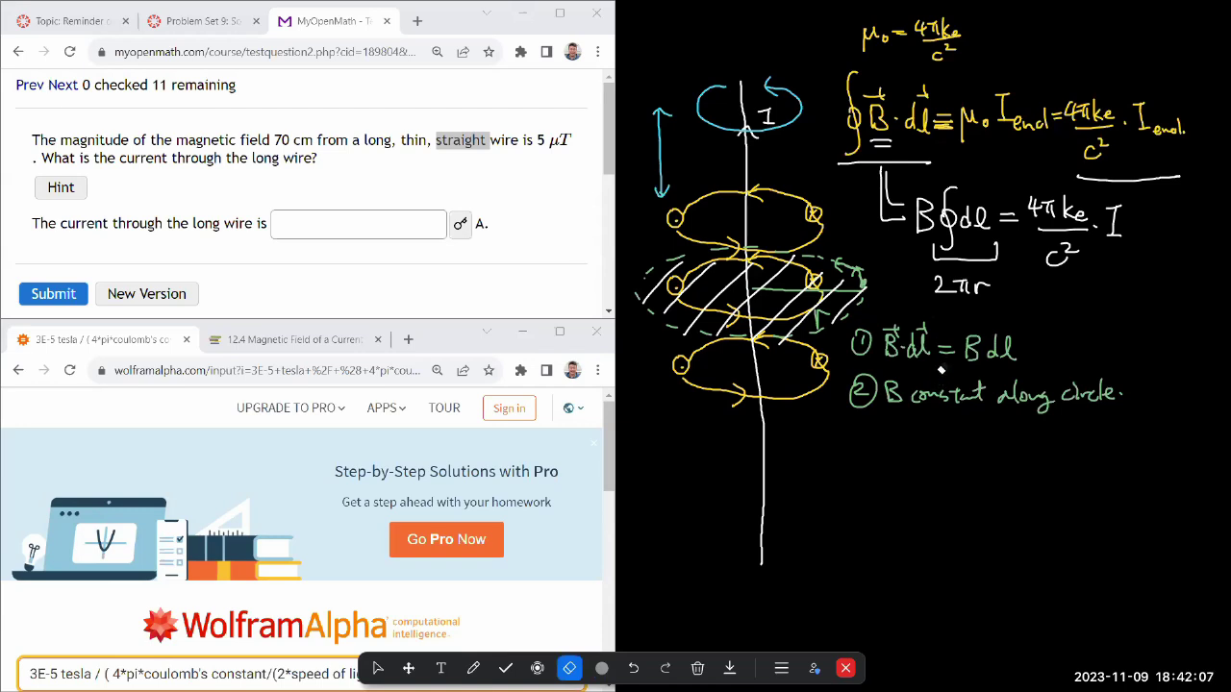
Write B·2πr = 4πke/c²·I below the notes, with a hooked arrow leading to 'I ='.
click(472, 667)
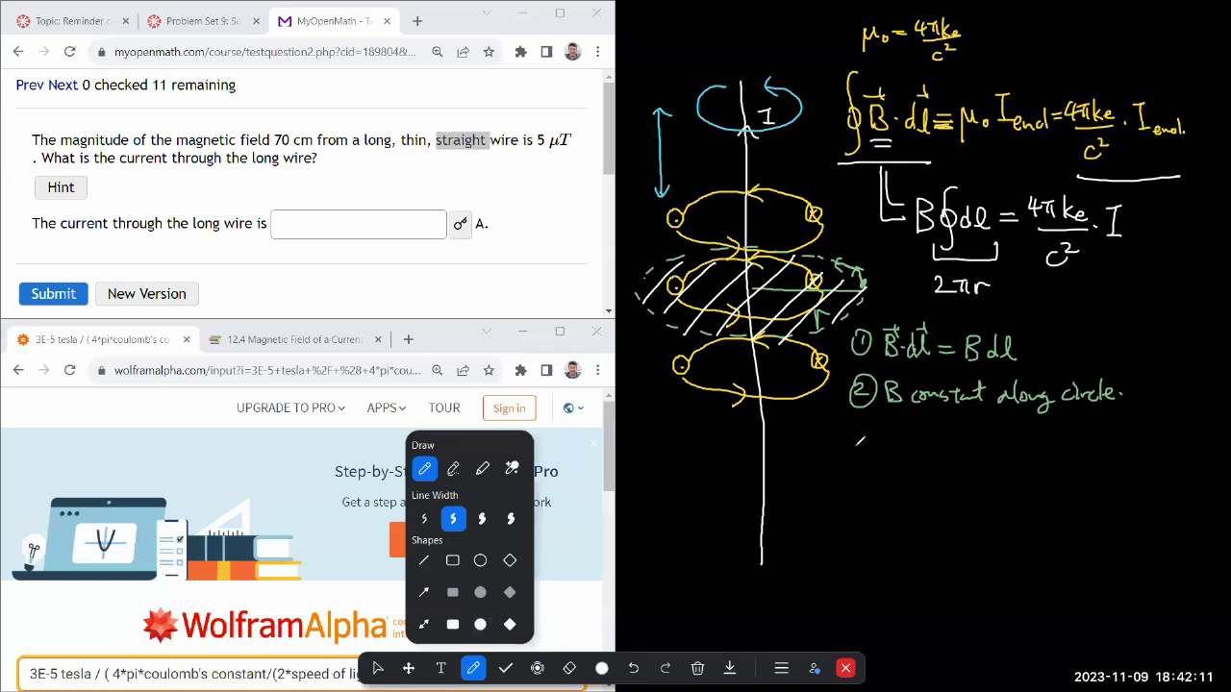
mouse_move(856, 438)
mouse_down()
mouse_move(856, 477)
mouse_move(895, 460)
mouse_move(922, 470)
mouse_move(933, 451)
mouse_move(984, 463)
mouse_move(1034, 449)
mouse_move(1009, 447)
mouse_move(1023, 440)
mouse_move(1017, 458)
mouse_move(1069, 468)
mouse_move(1016, 471)
mouse_move(1046, 501)
mouse_move(1036, 498)
mouse_move(1094, 453)
mouse_move(1114, 476)
mouse_move(1060, 517)
mouse_up()
drag(889, 479, 915, 475)
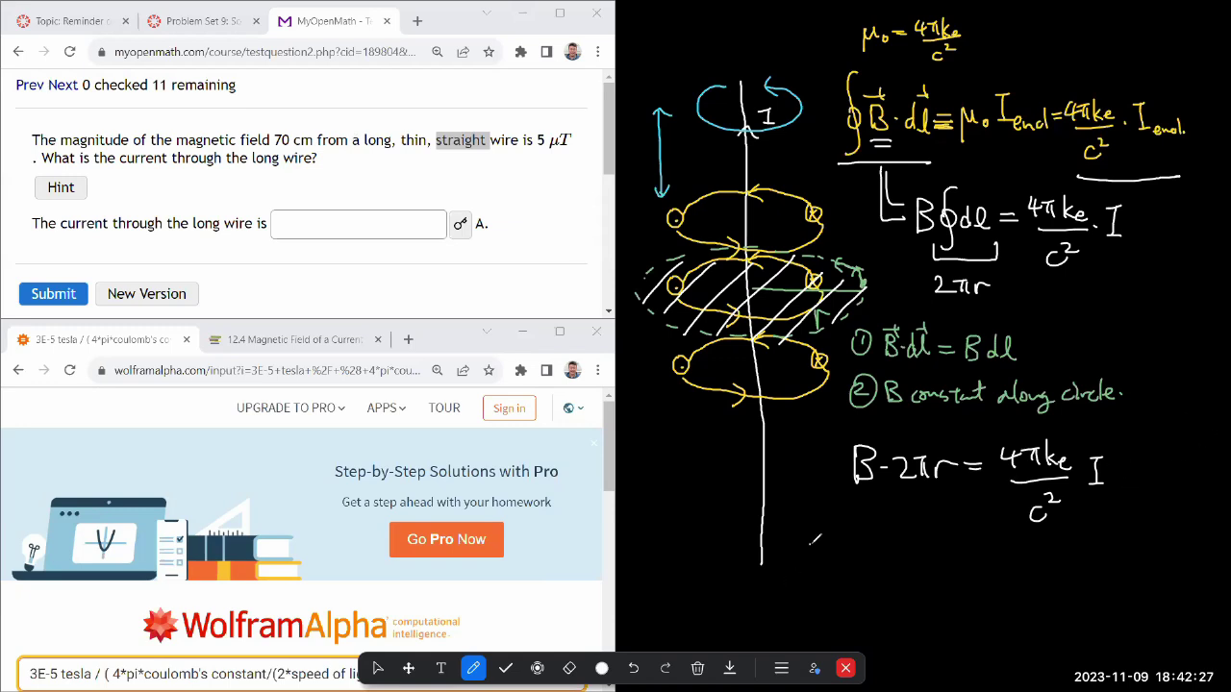
drag(810, 545, 837, 578)
mouse_move(829, 569)
mouse_down()
mouse_move(830, 589)
mouse_move(871, 567)
mouse_up()
mouse_move(861, 570)
mouse_down()
mouse_move(862, 595)
mouse_move(907, 578)
mouse_up()
drag(883, 587, 909, 587)
Cross out the 2 and the 4 in magenta to cancel them.
click(602, 669)
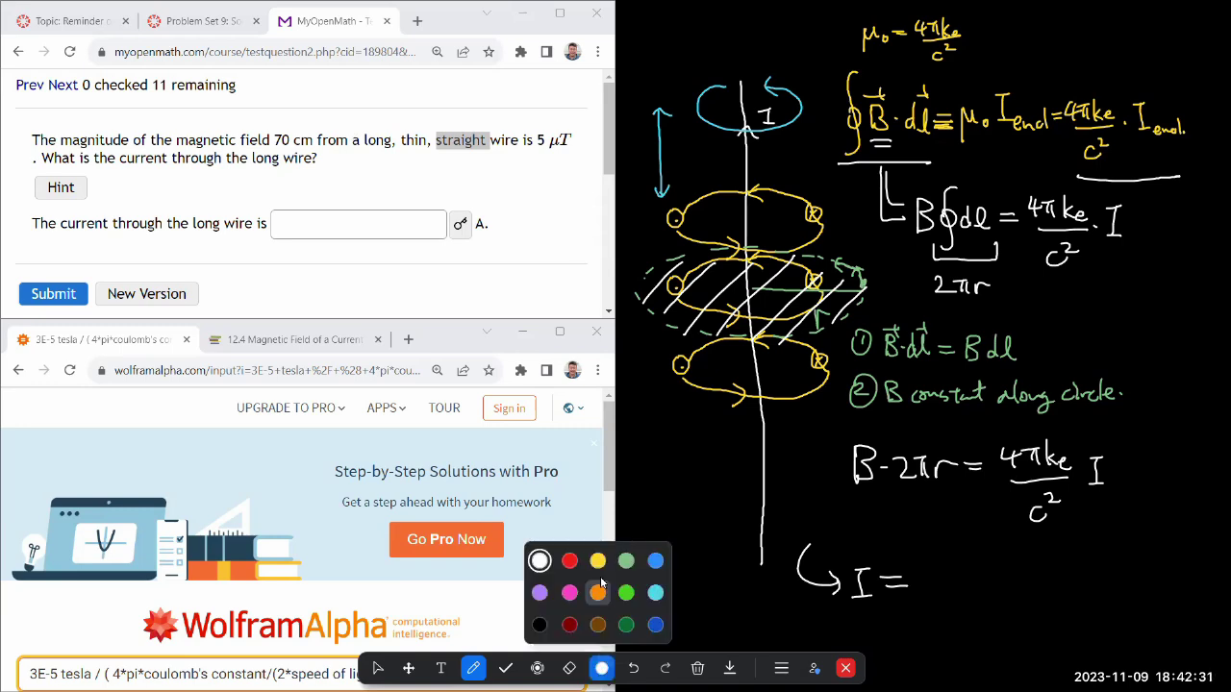
click(569, 592)
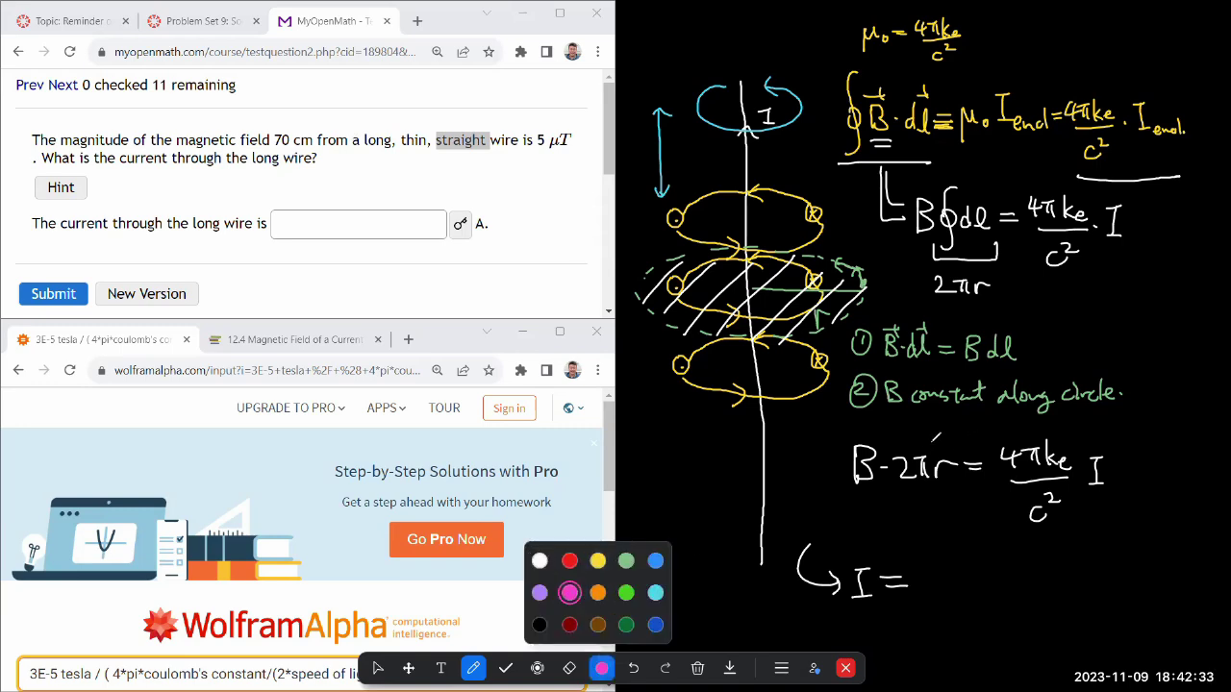
drag(887, 480, 913, 458)
drag(1000, 471, 1039, 442)
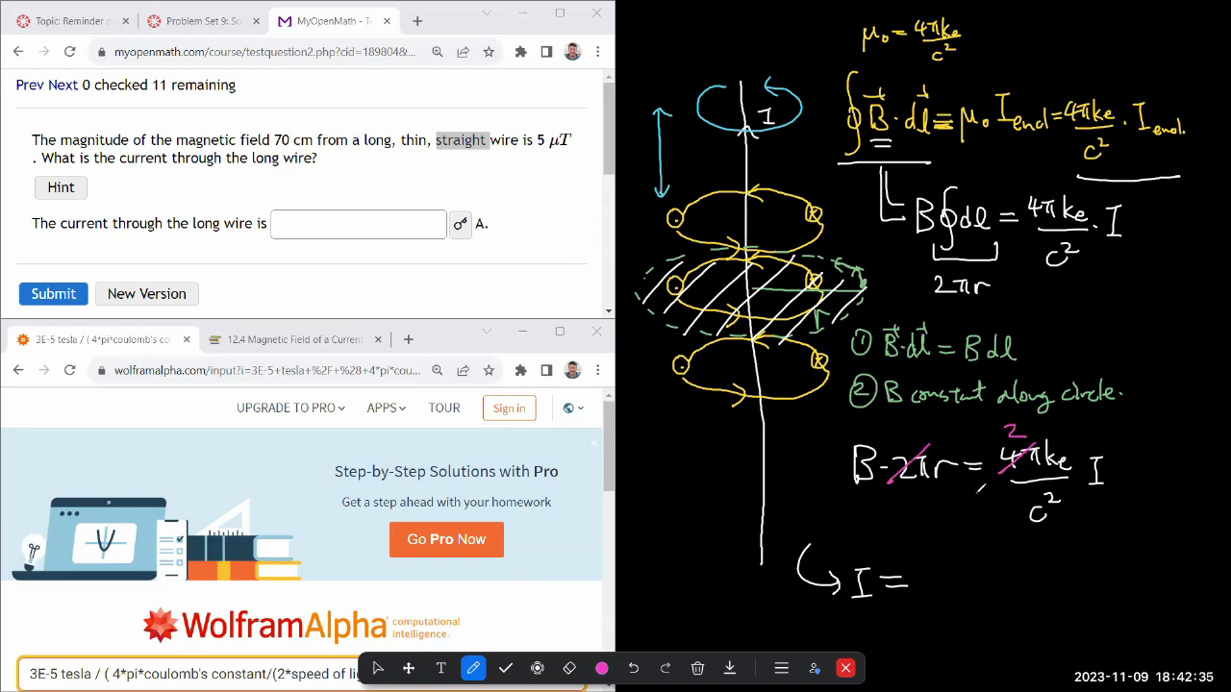
In white, complete I = c²·B·r / 2ke and underline the final formula.
click(602, 668)
click(540, 561)
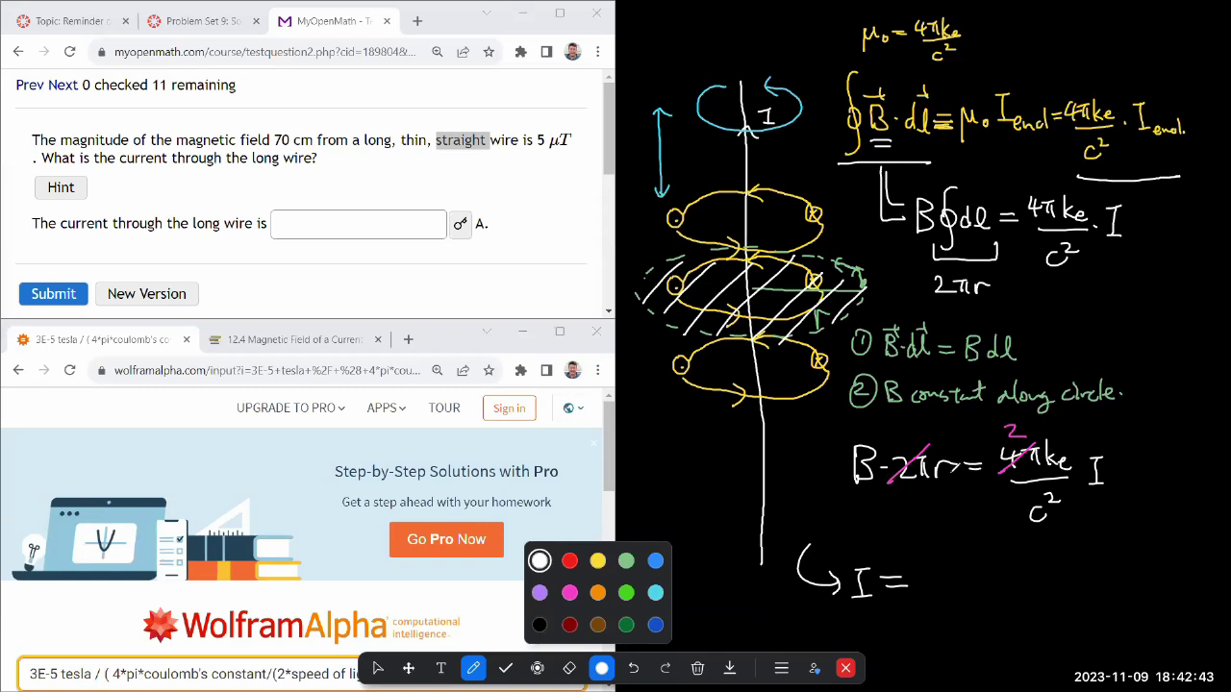
drag(949, 563, 948, 583)
click(973, 563)
mouse_move(951, 535)
mouse_down()
mouse_move(970, 567)
mouse_move(1038, 561)
mouse_up()
click(1013, 575)
drag(938, 596, 1040, 582)
mouse_move(964, 606)
mouse_down()
mouse_move(995, 627)
mouse_move(1039, 627)
mouse_up()
drag(870, 647, 1052, 637)
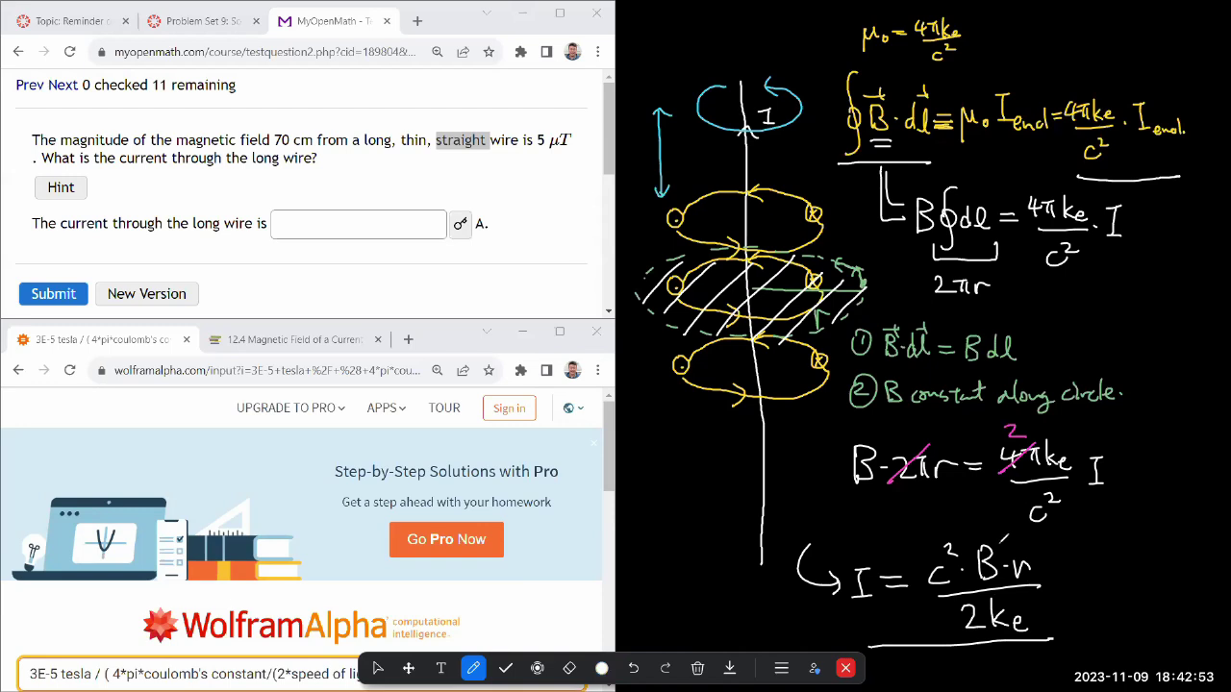
Replace the WolframAlpha query with speed of light^2*(5 microtesla)*(70 cm)/(2*coulomb constant) and view the 17.49999999 A result.
click(377, 668)
scroll(308, 538, down, 1)
triple_click(204, 596)
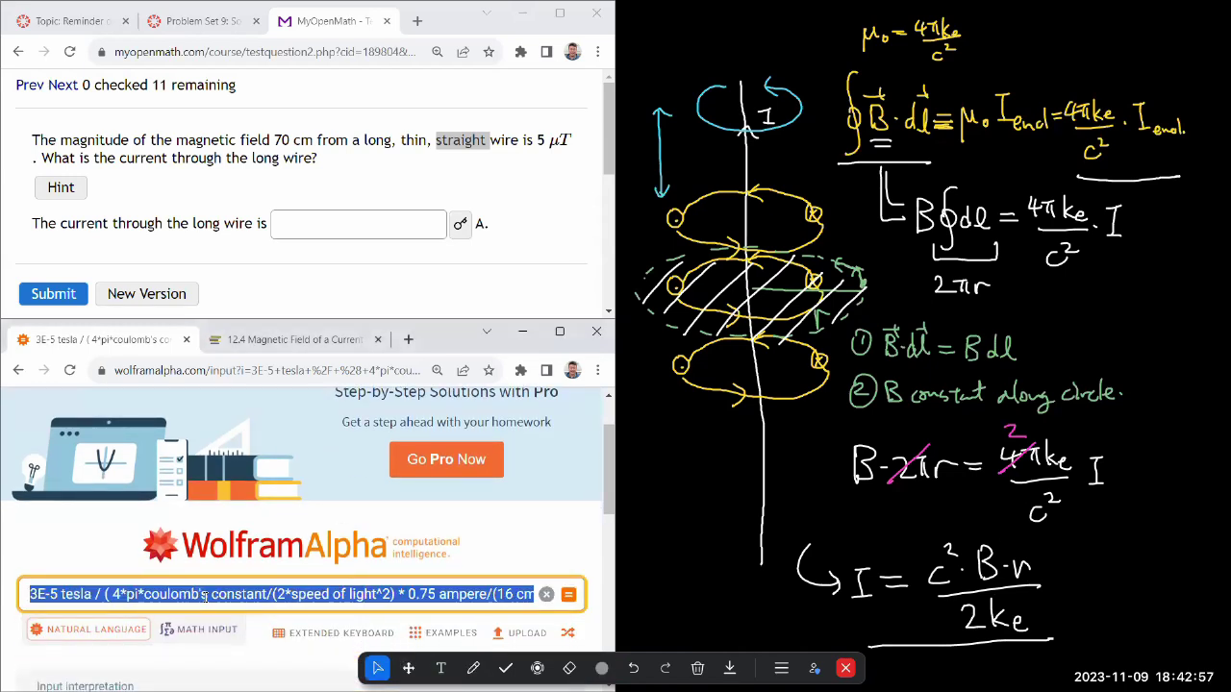
text(speed of light)
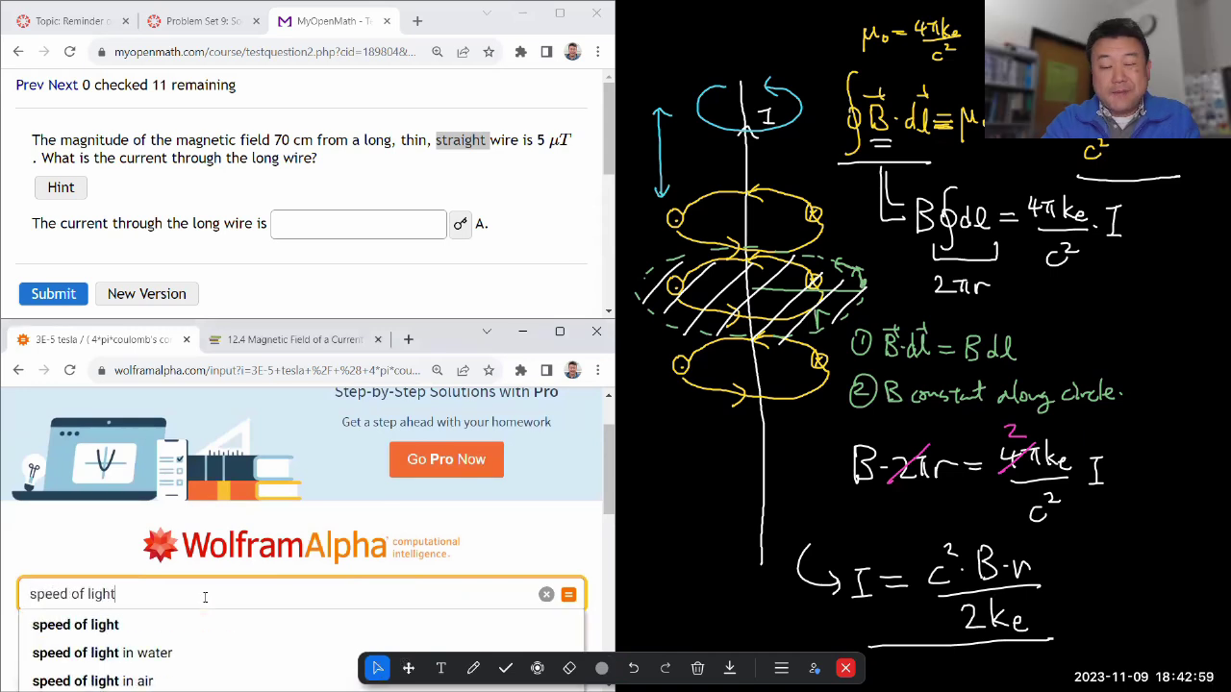
text(^2)
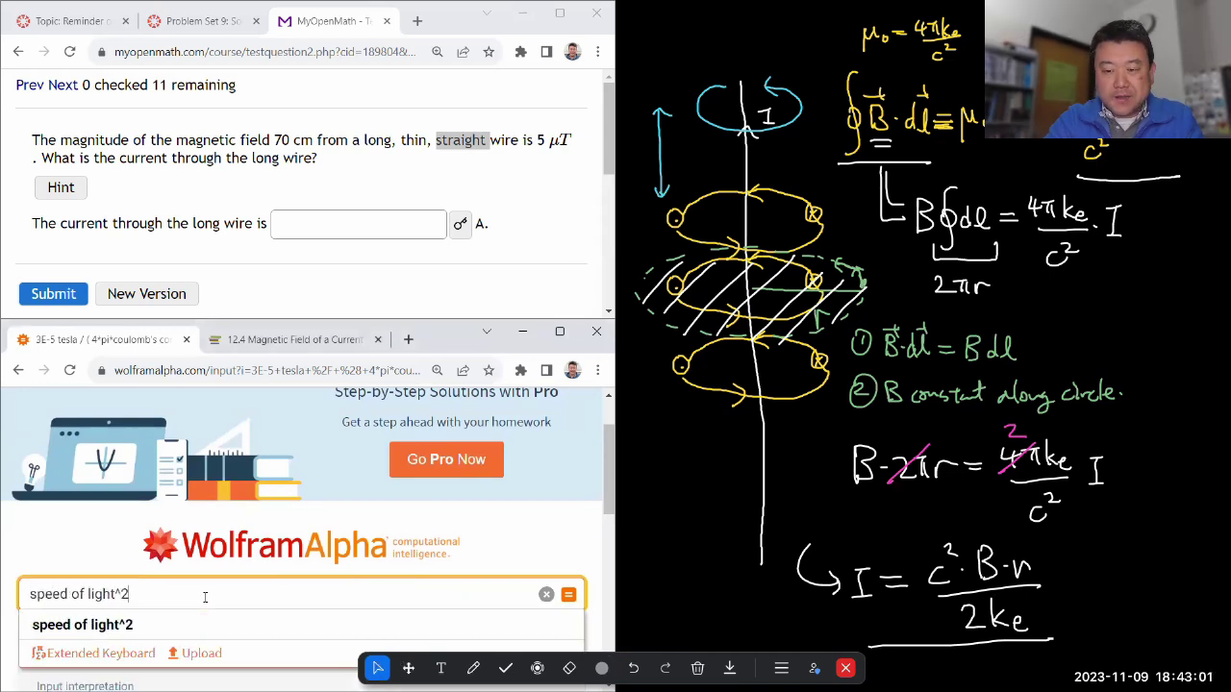
text(*(5 microtes)
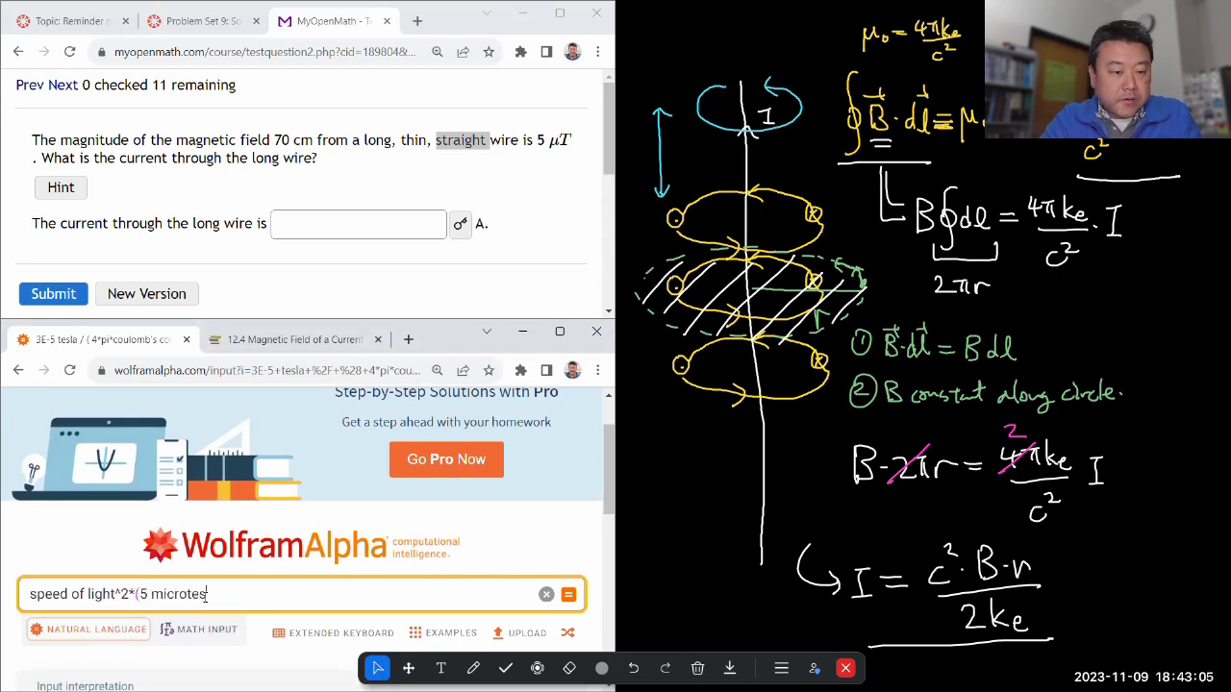
text(la)*)
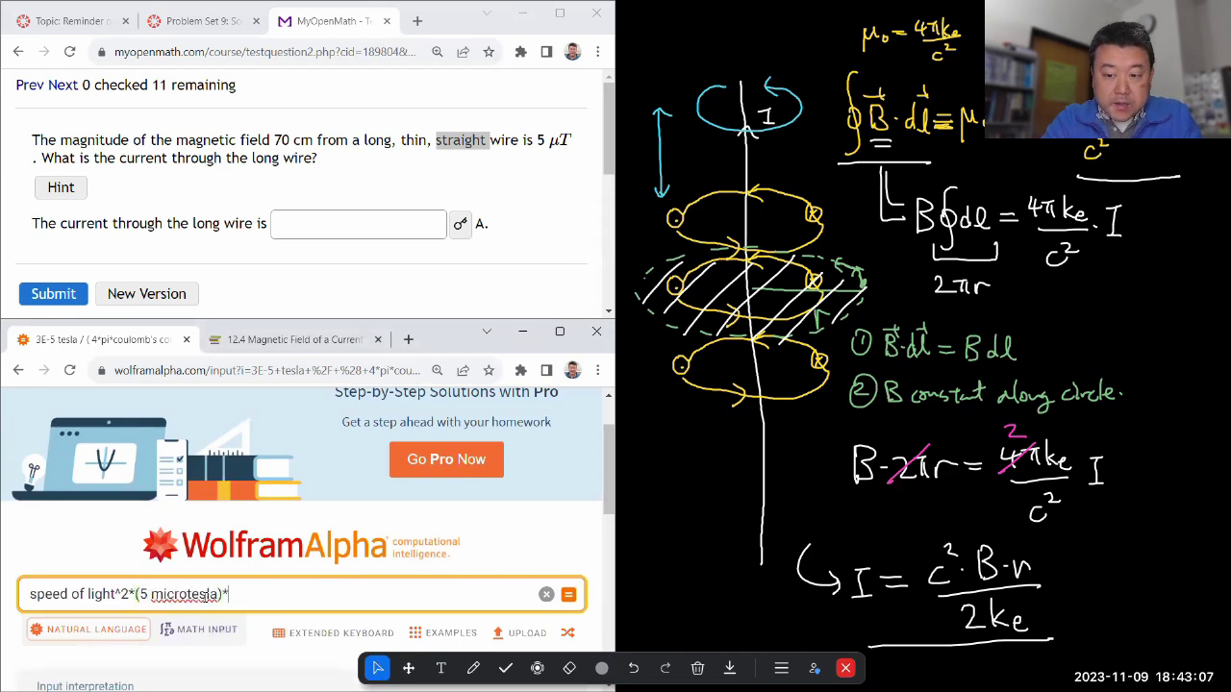
text((70 cm))
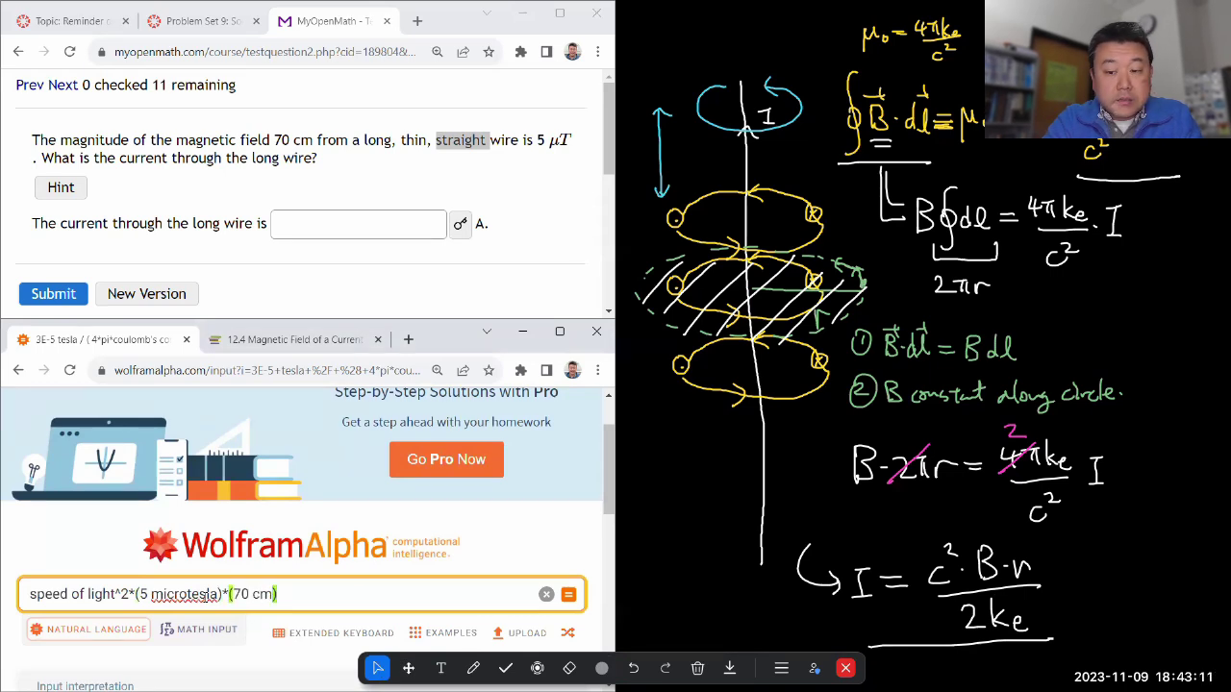
text(/(2*)
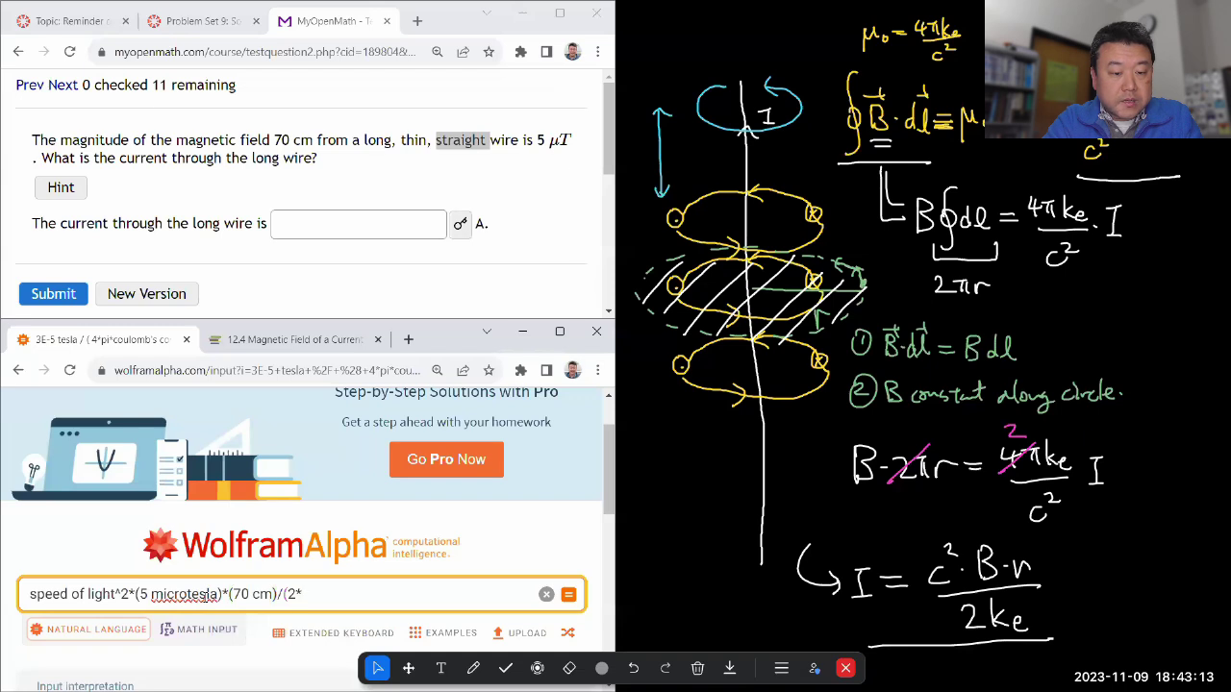
text(coulomb consta)
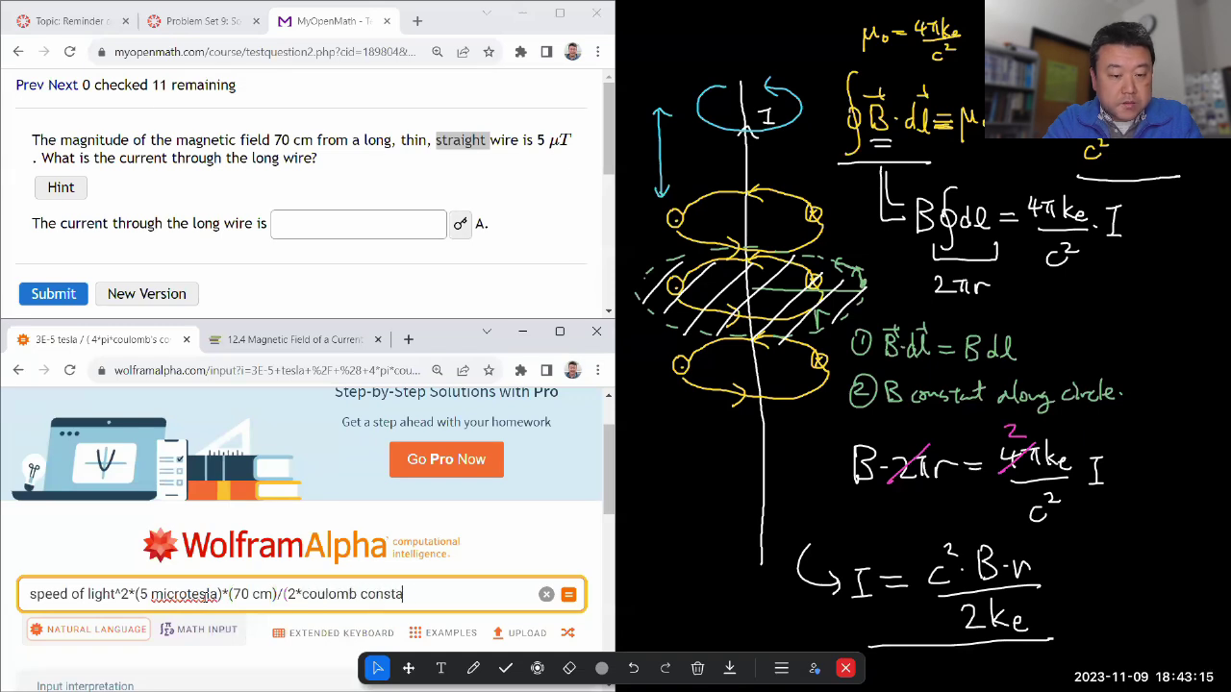
text(nt))
key(Return)
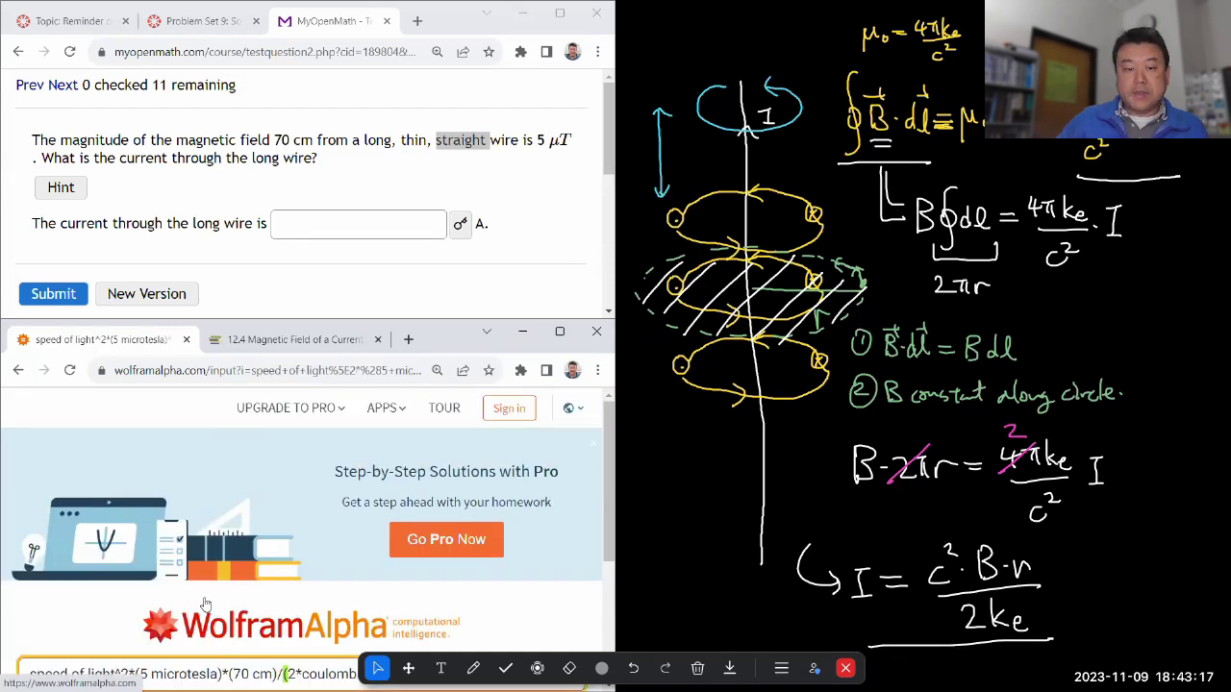
scroll(205, 604, down, 3)
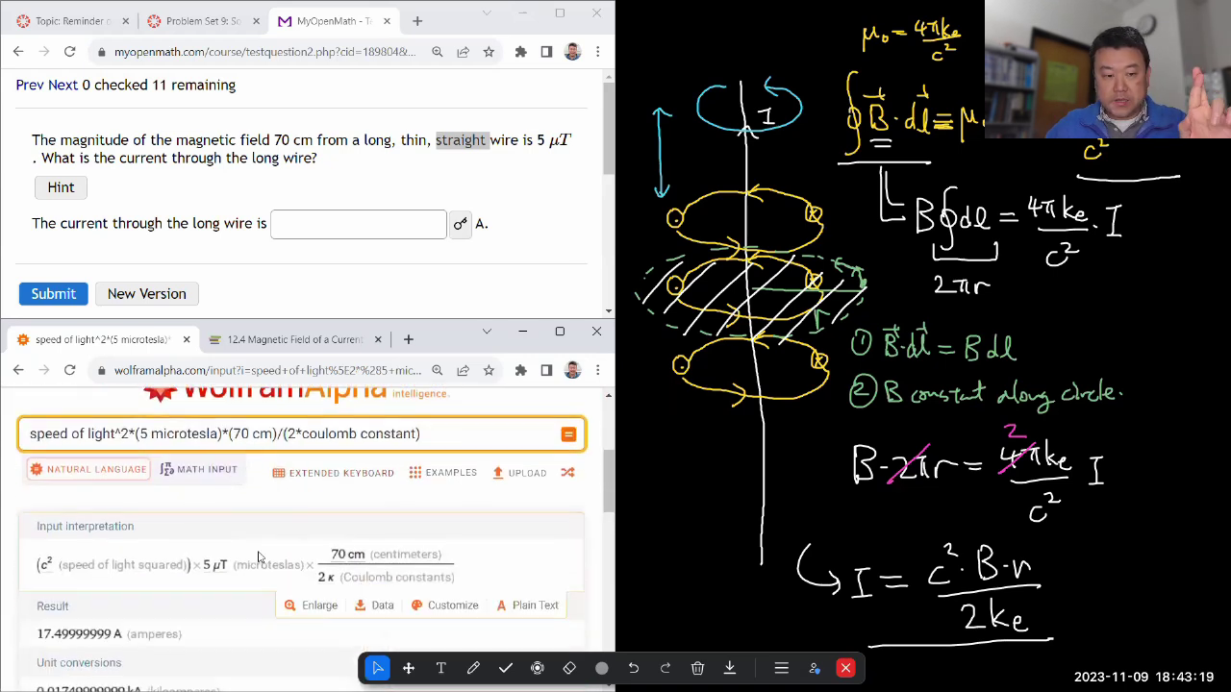
scroll(258, 566, down, 1)
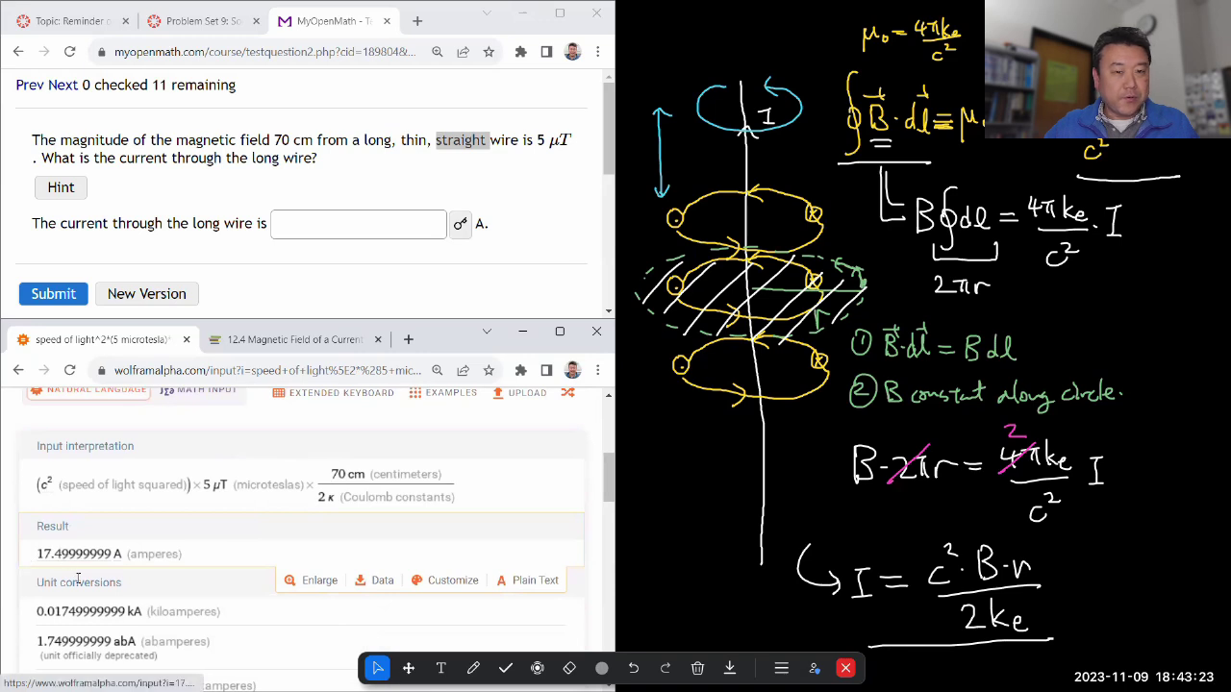
Submit 17.5 as the long wire's current in amperes and confirm it is marked correct.
click(320, 232)
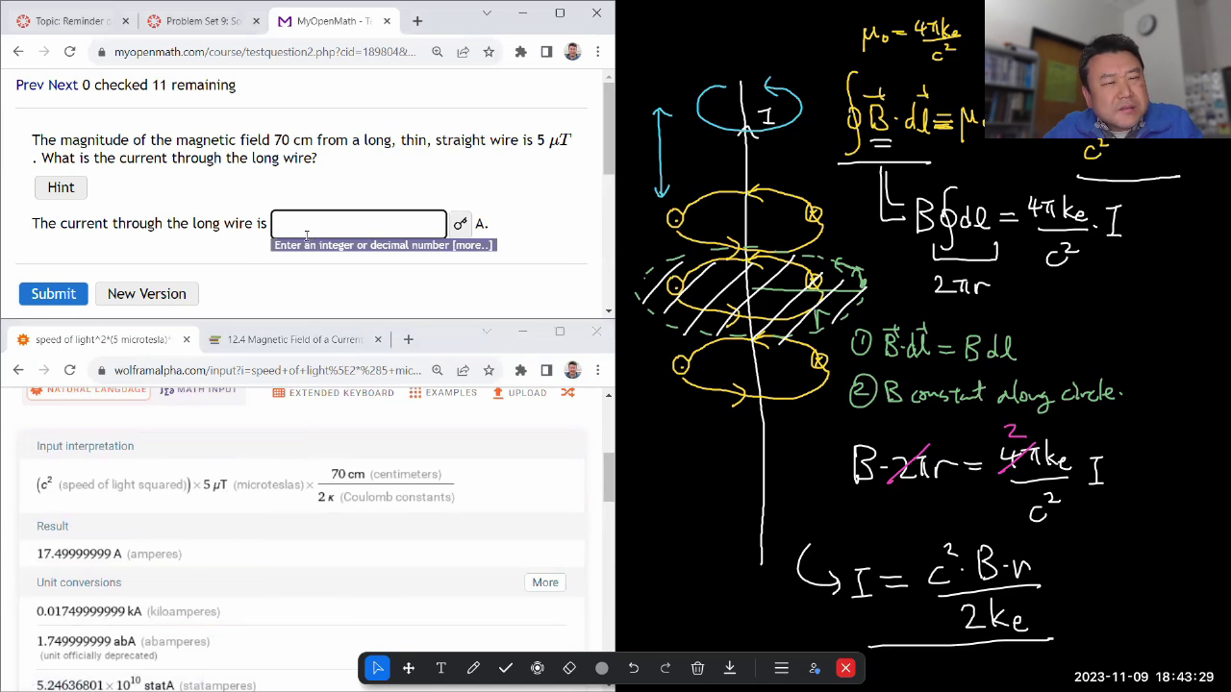
text(17.5)
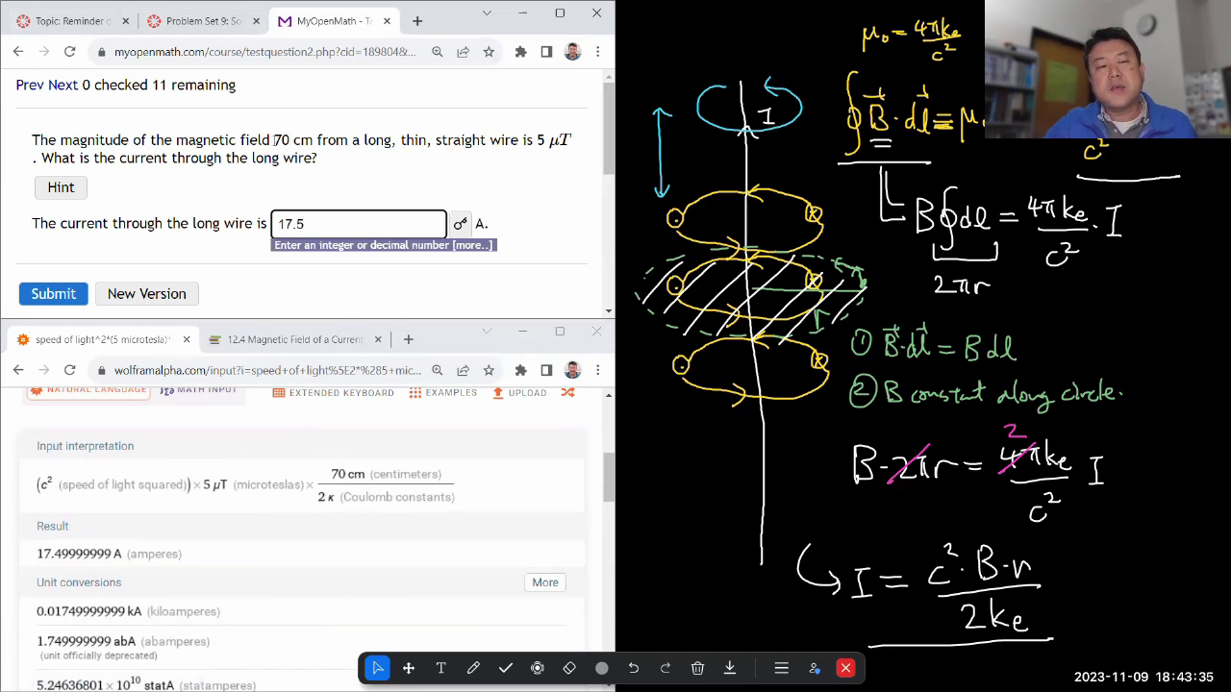
click(56, 293)
scroll(465, 121, down, 1)
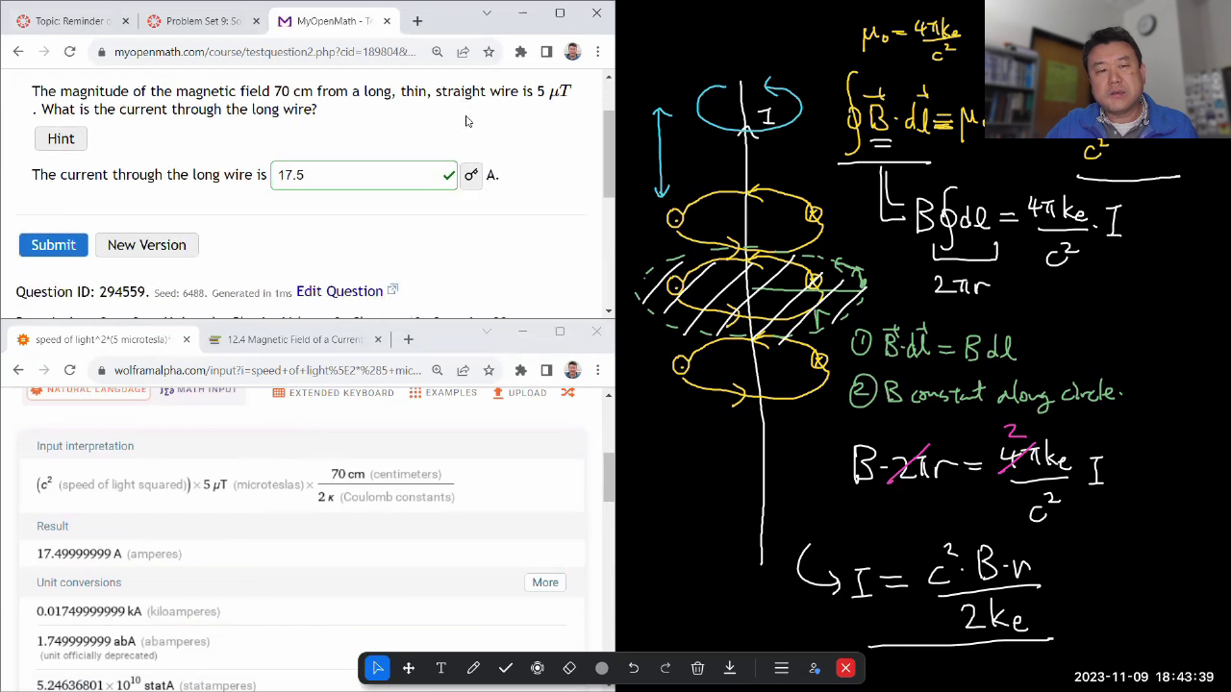
scroll(466, 122, up, 1)
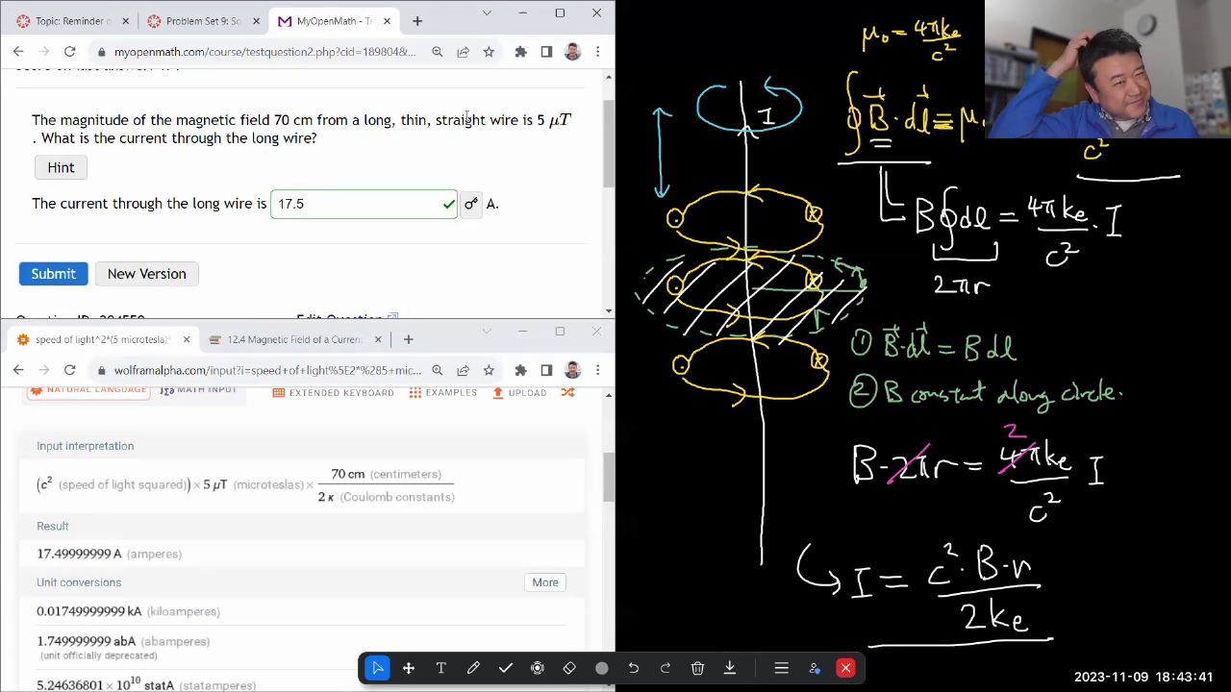
scroll(466, 118, down, 1)
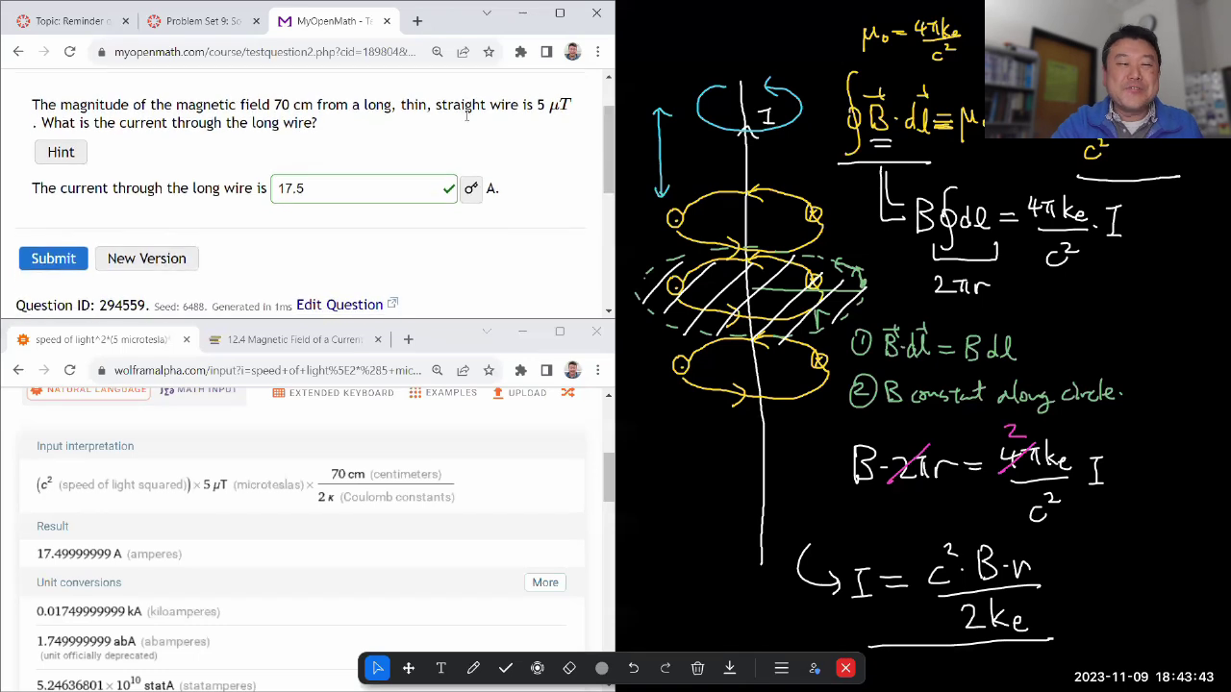
scroll(465, 118, up, 1)
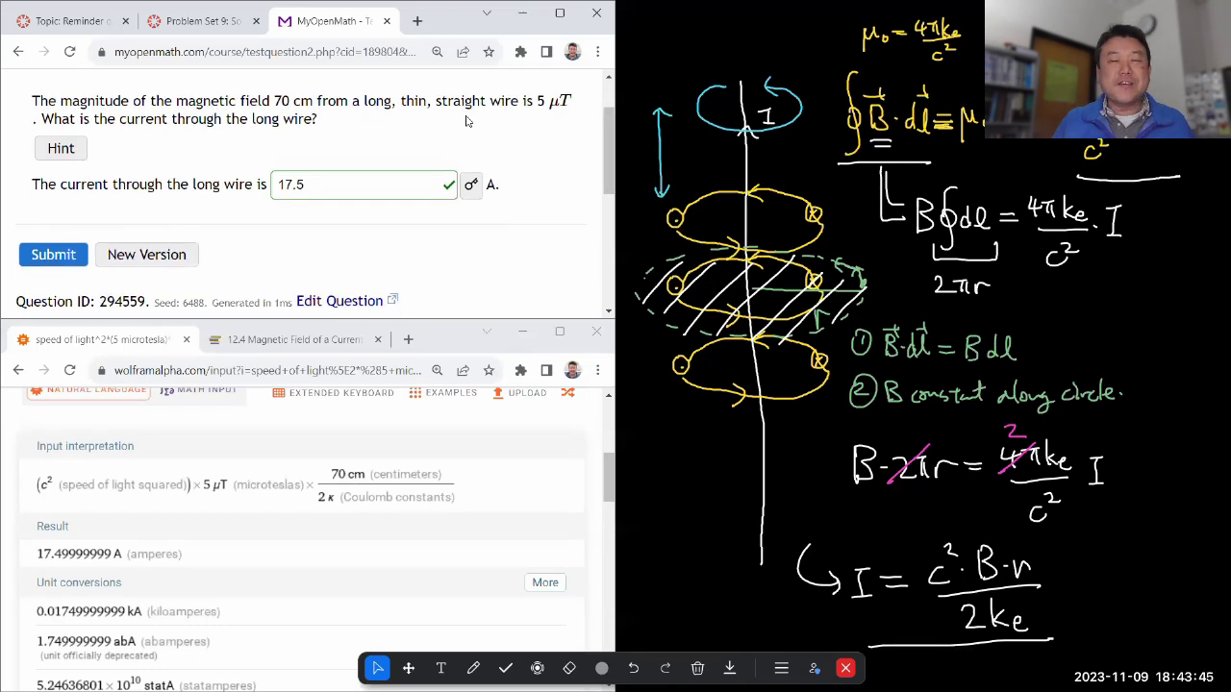